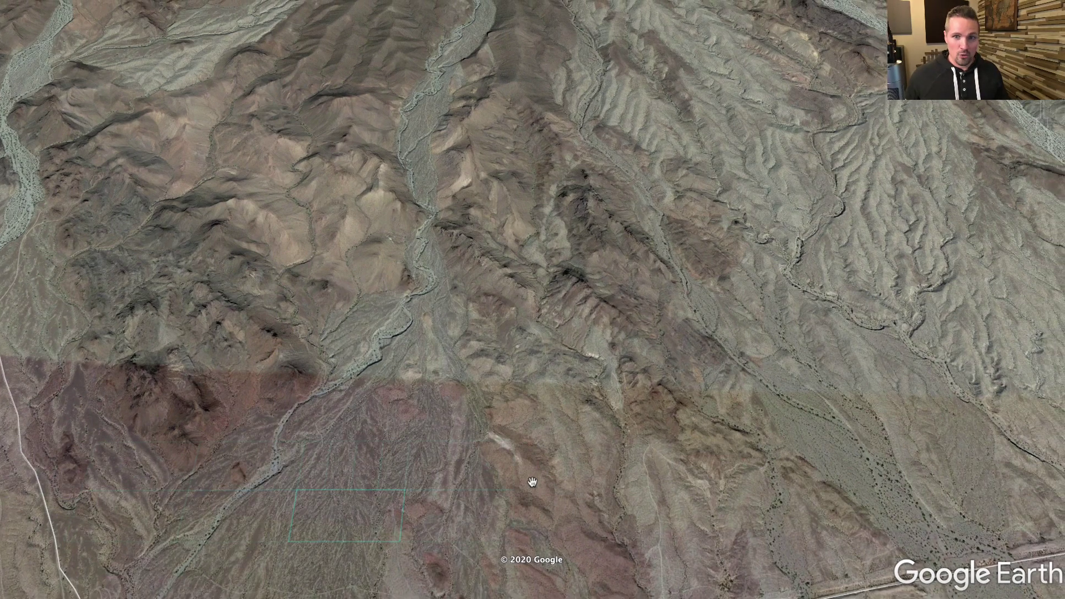
# Examine the desert parcels and their boundary lines up close to find a parcel to outline.
pyautogui.moveTo(531, 481)
pyautogui.mouseDown(button='right')
pyautogui.moveTo(623, 387)
pyautogui.moveTo(532, 336)
pyautogui.moveTo(545, 392)
pyautogui.mouseUp(button='right')
pyautogui.moveTo(316, 329); pyautogui.dragTo(491, 408)
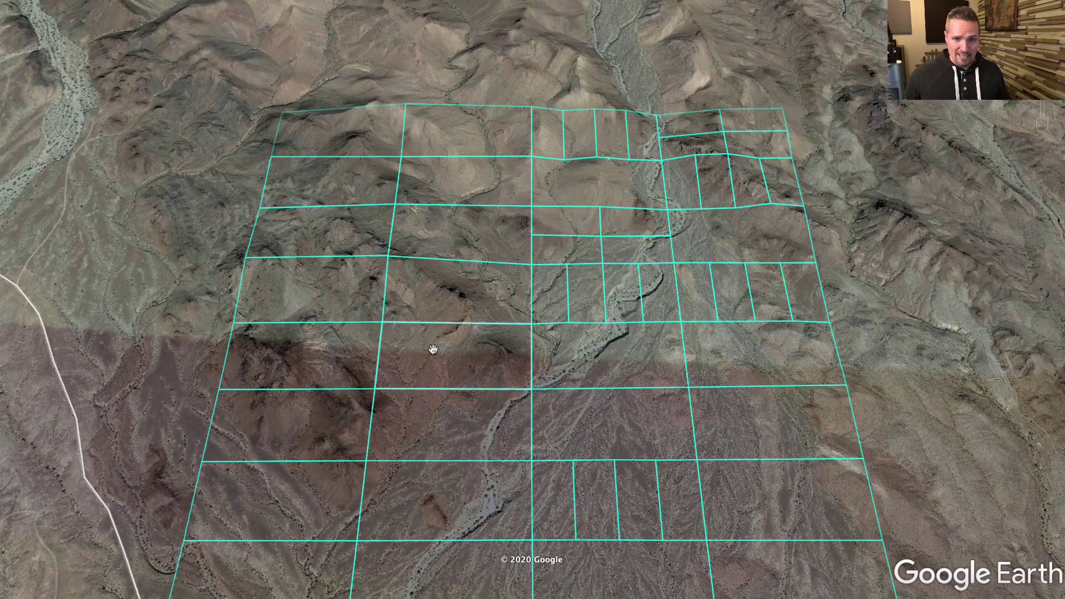
pyautogui.moveTo(432, 338); pyautogui.dragTo(466, 404, button='right')
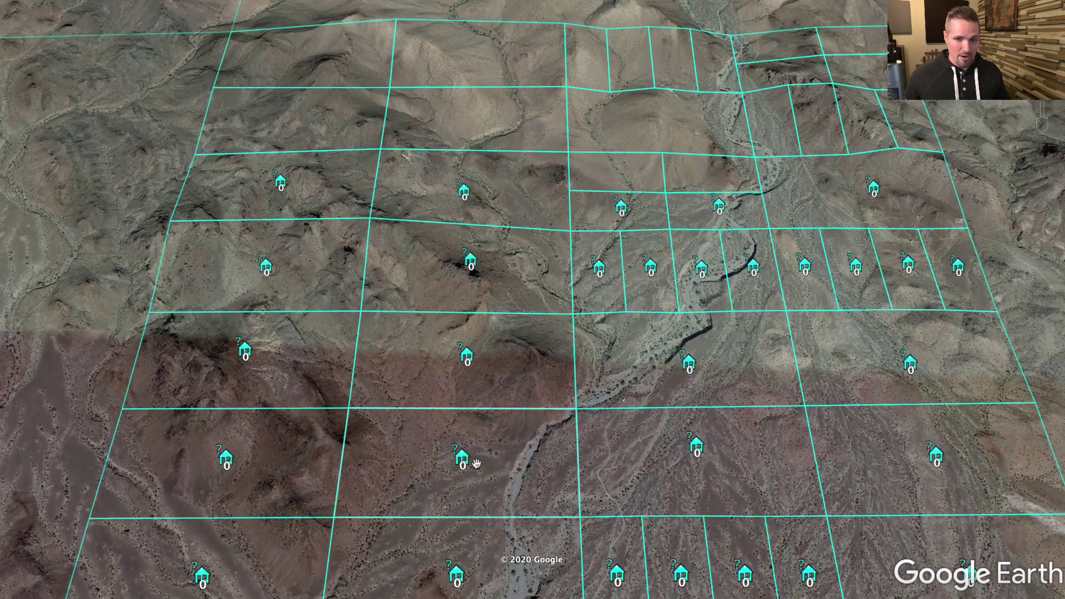
pyautogui.moveTo(471, 456); pyautogui.dragTo(474, 378, button='middle')
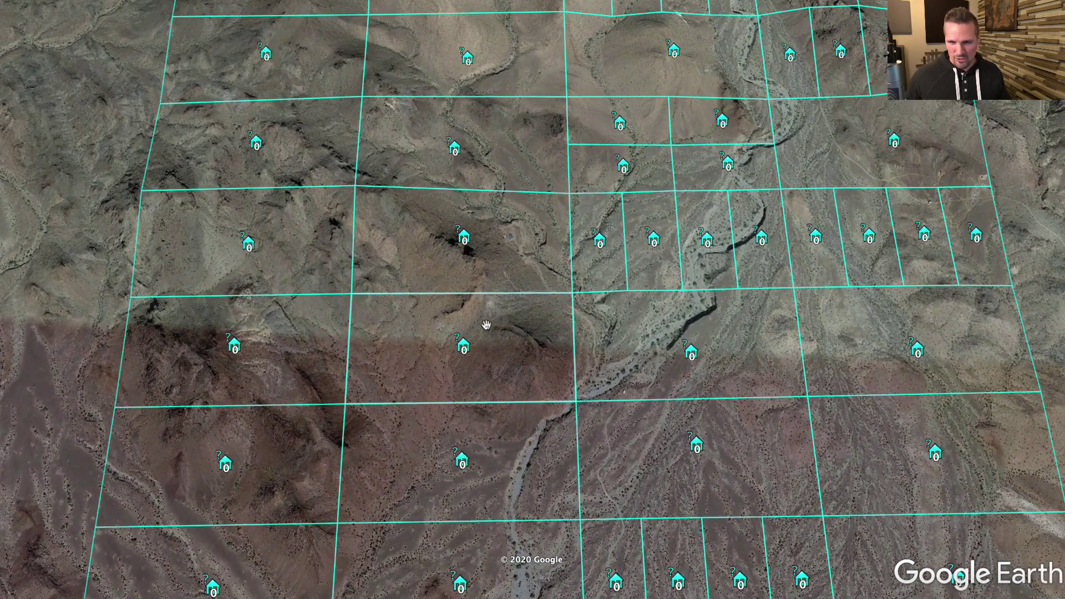
pyautogui.moveTo(484, 321); pyautogui.dragTo(518, 414)
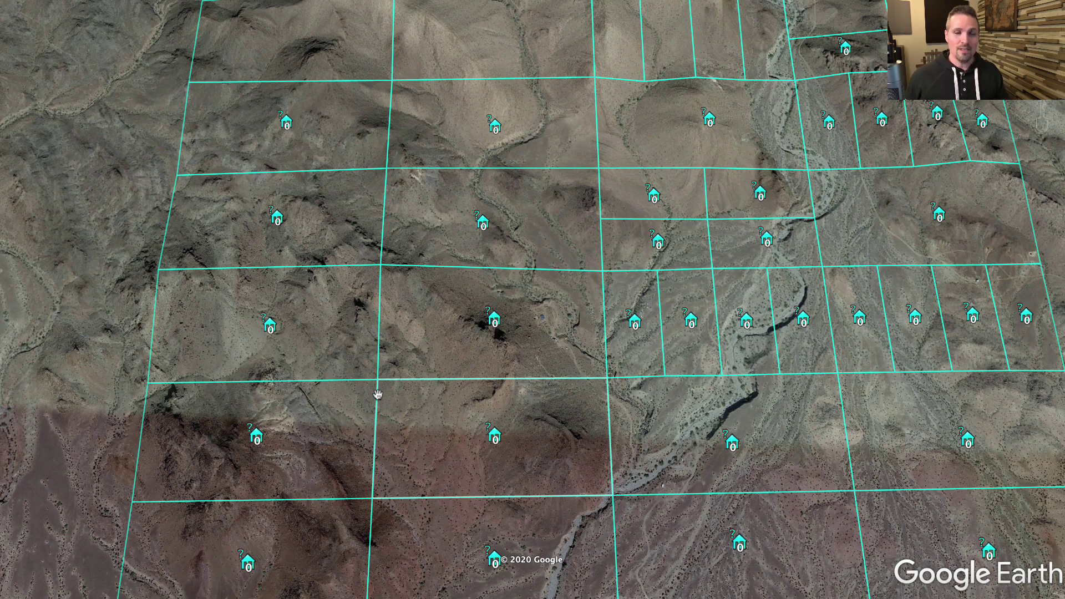
pyautogui.moveTo(377, 387); pyautogui.dragTo(340, 462, button='right')
pyautogui.scroll(2, 341, 462)
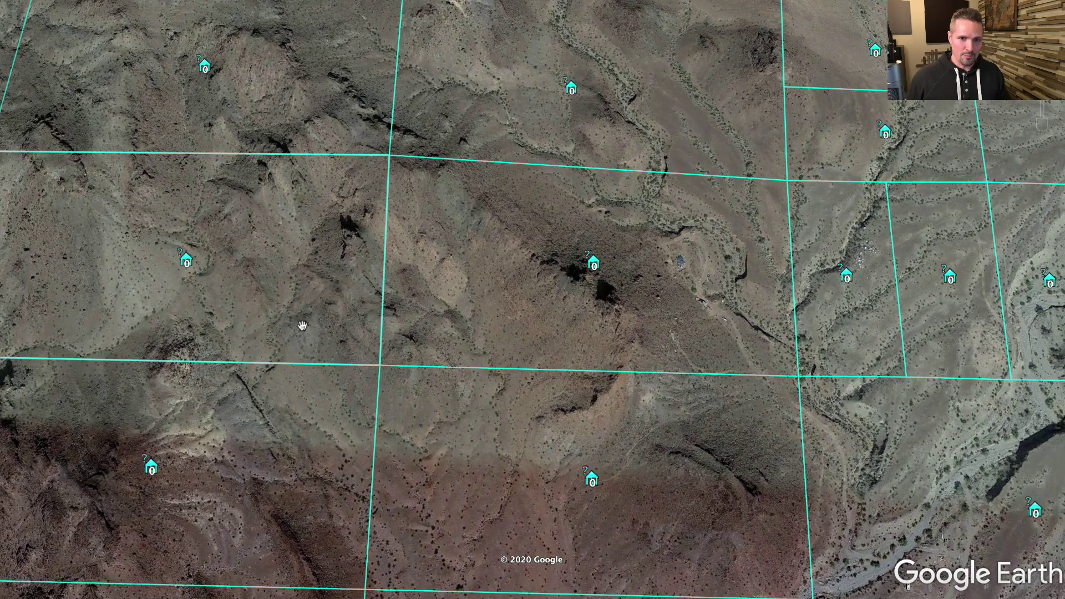
pyautogui.moveTo(305, 329); pyautogui.dragTo(542, 195)
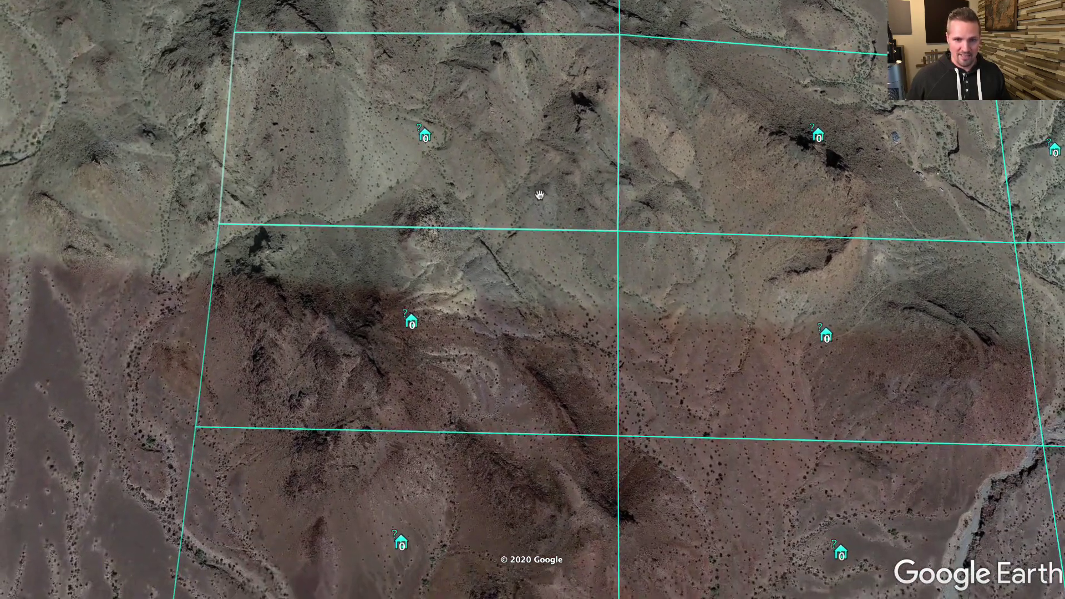
pyautogui.moveTo(527, 300); pyautogui.dragTo(553, 355, button='right')
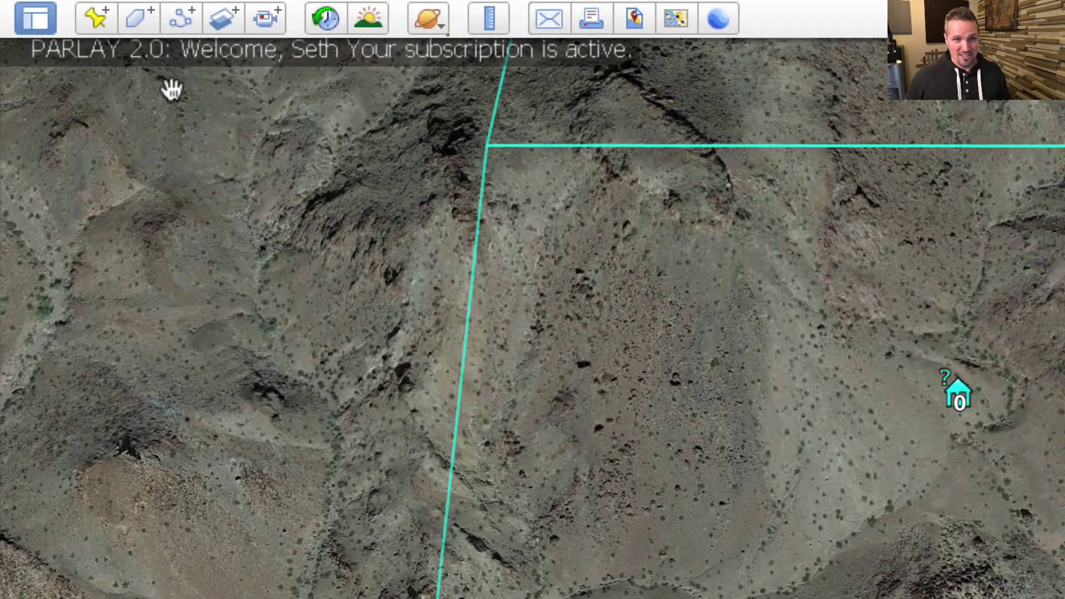
# Create a polygon named "Test Property" by tracing the four corners of the parcel straddling the grey and reddish imagery.
pyautogui.click(140, 19)
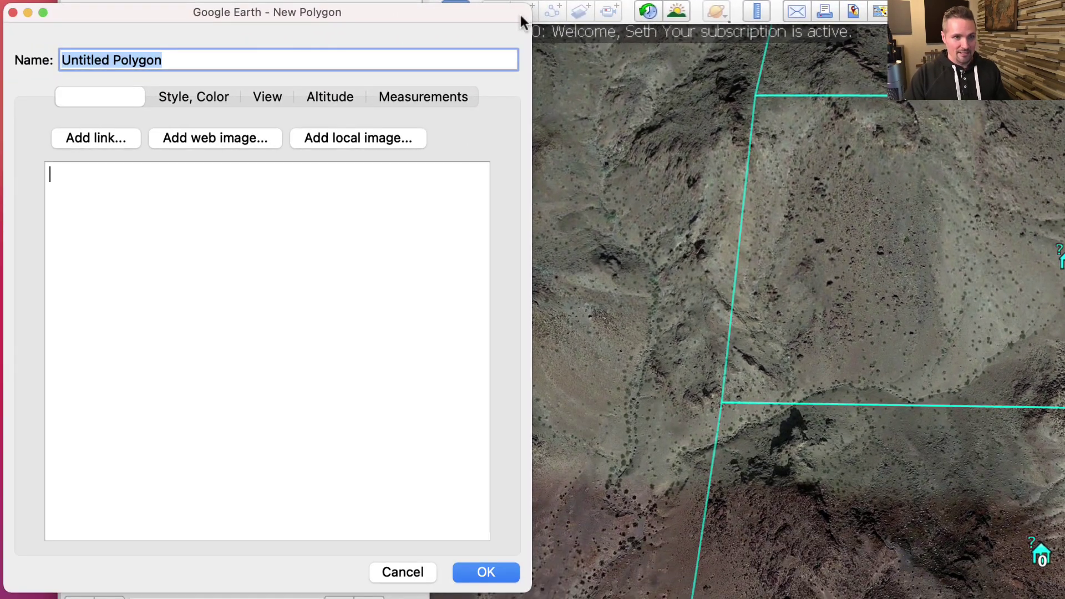
pyautogui.write('Test Property')
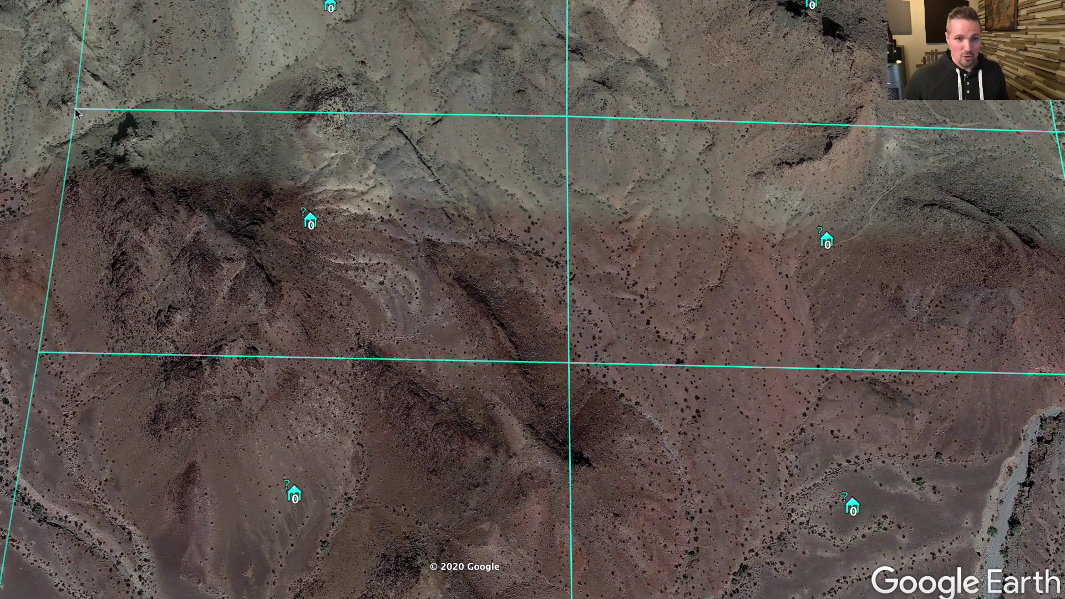
pyautogui.click(75, 111)
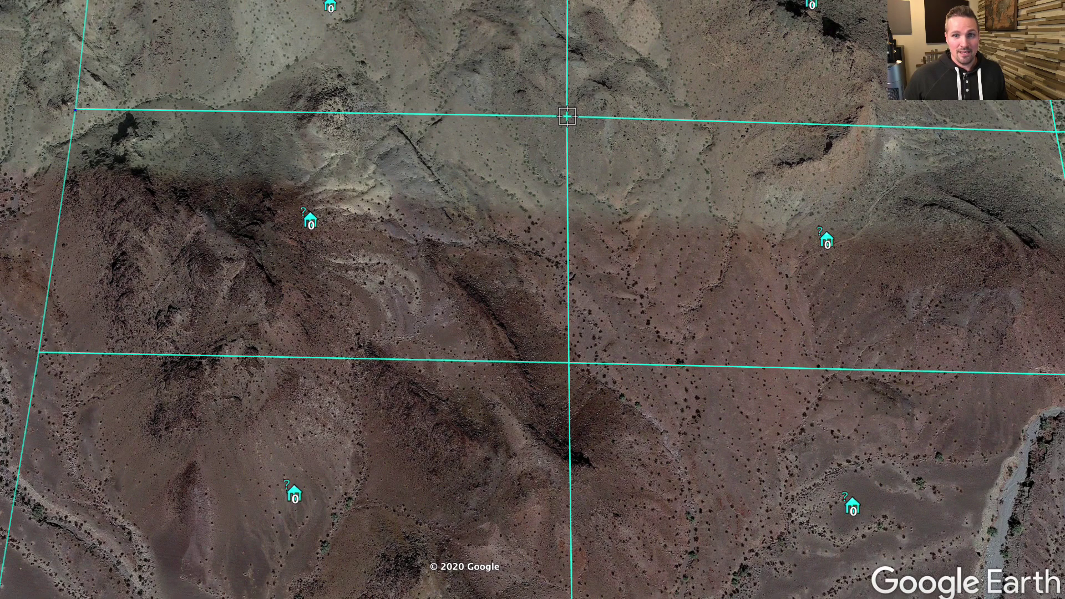
pyautogui.click(565, 116)
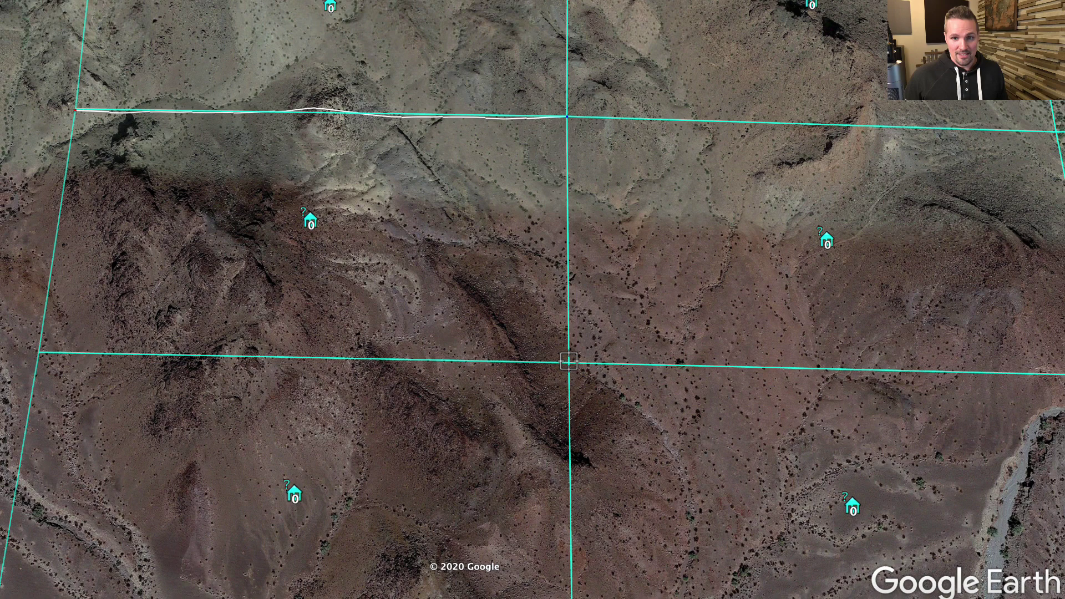
pyautogui.click(568, 363)
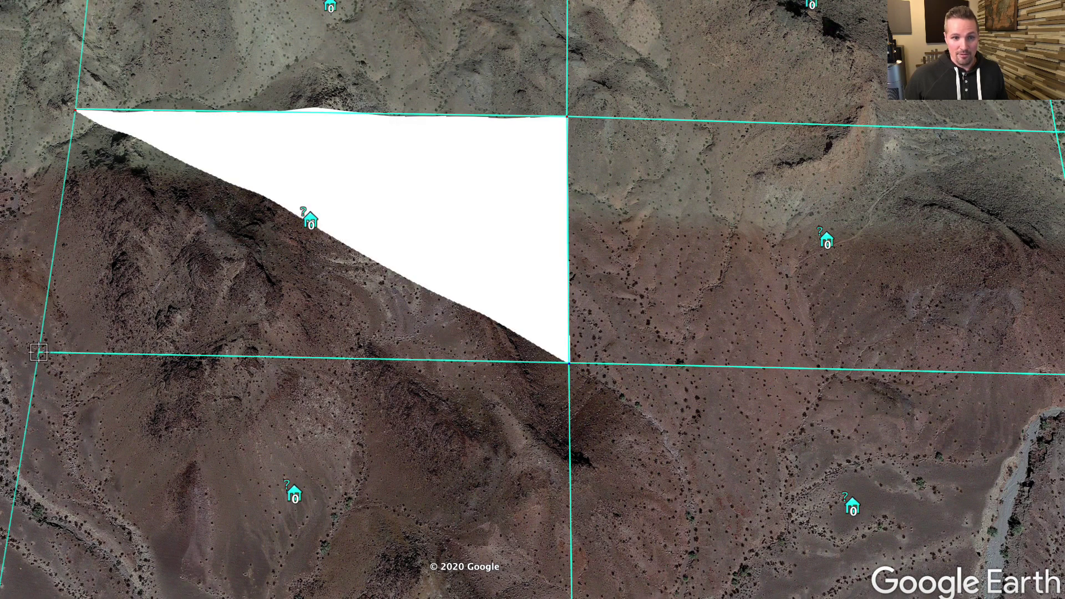
pyautogui.click(38, 353)
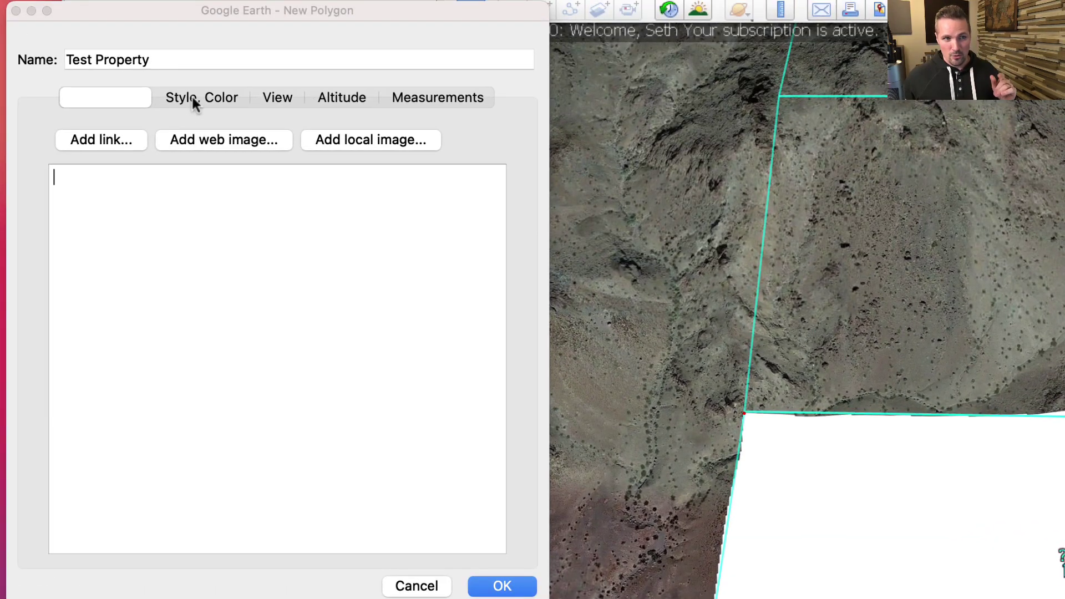
# Enable the Random option for the polygon's area and set its fill color to dark green.
pyautogui.click(193, 99)
pyautogui.click(193, 98)
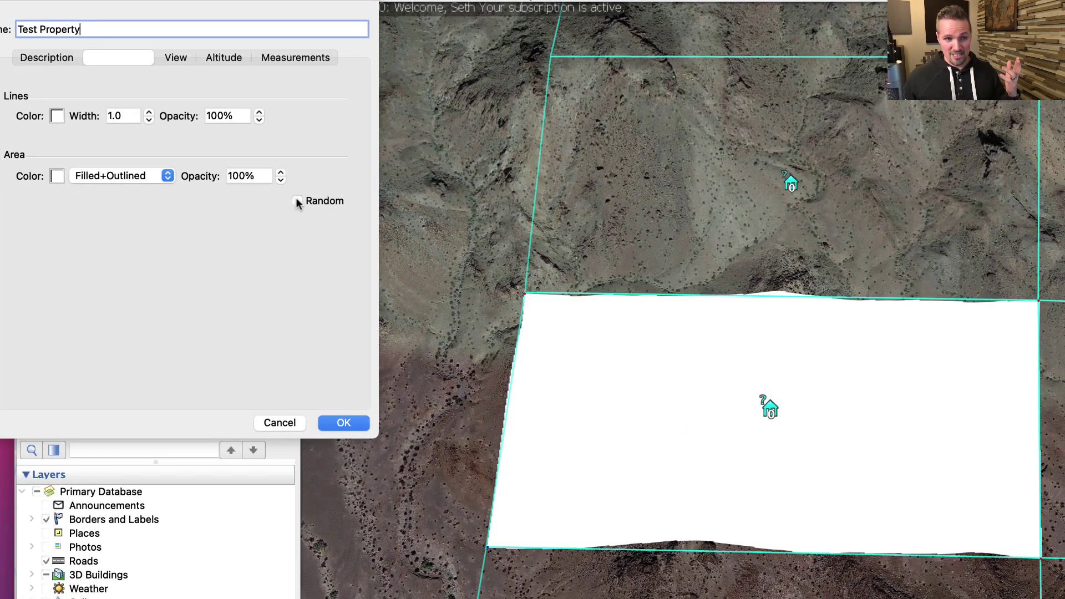
pyautogui.click(439, 288)
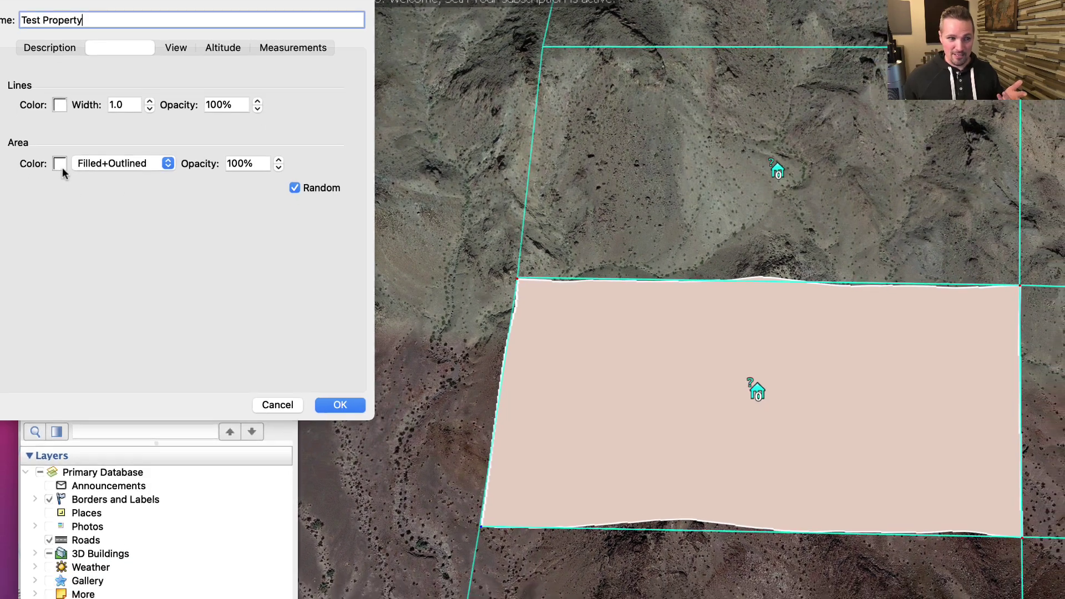
pyautogui.click(57, 176)
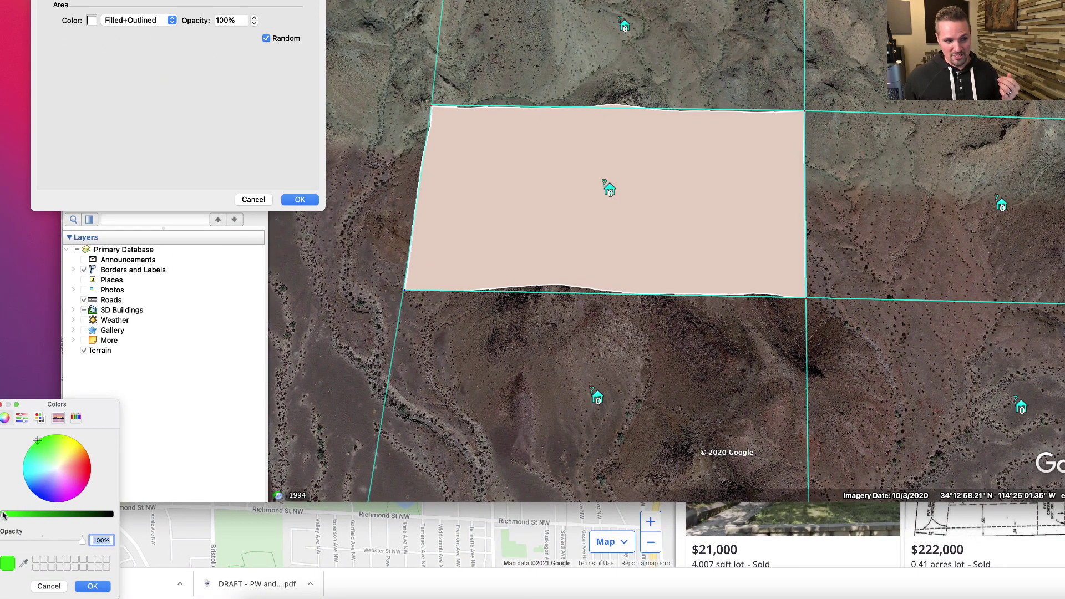
pyautogui.moveTo(3, 517); pyautogui.dragTo(44, 515)
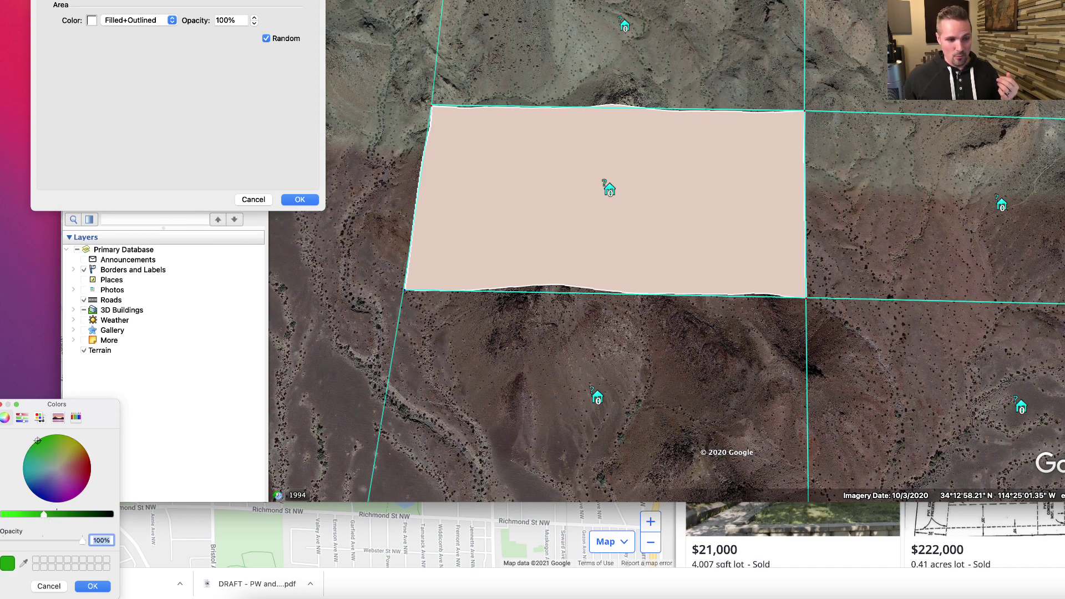
pyautogui.click(93, 586)
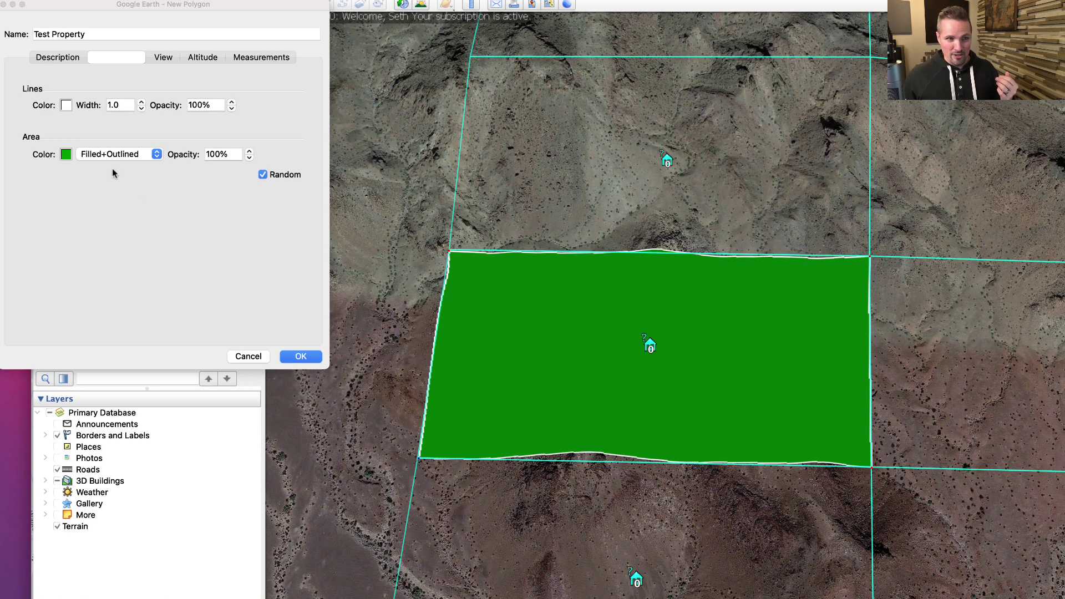
# Set the polygon's outline color to bright green.
pyautogui.click(66, 107)
pyautogui.click(66, 108)
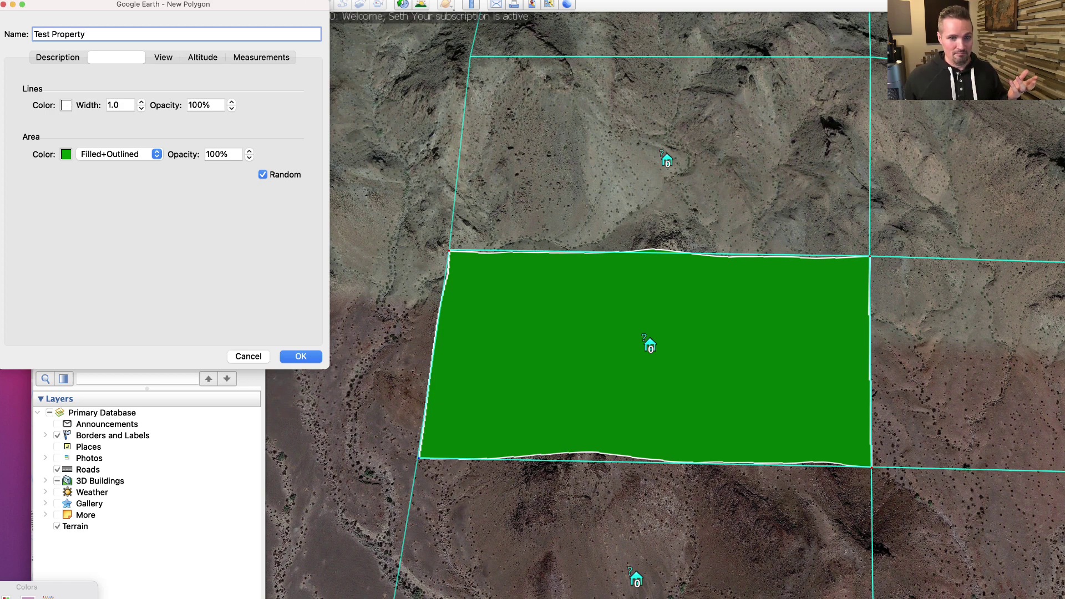
pyautogui.click(26, 596)
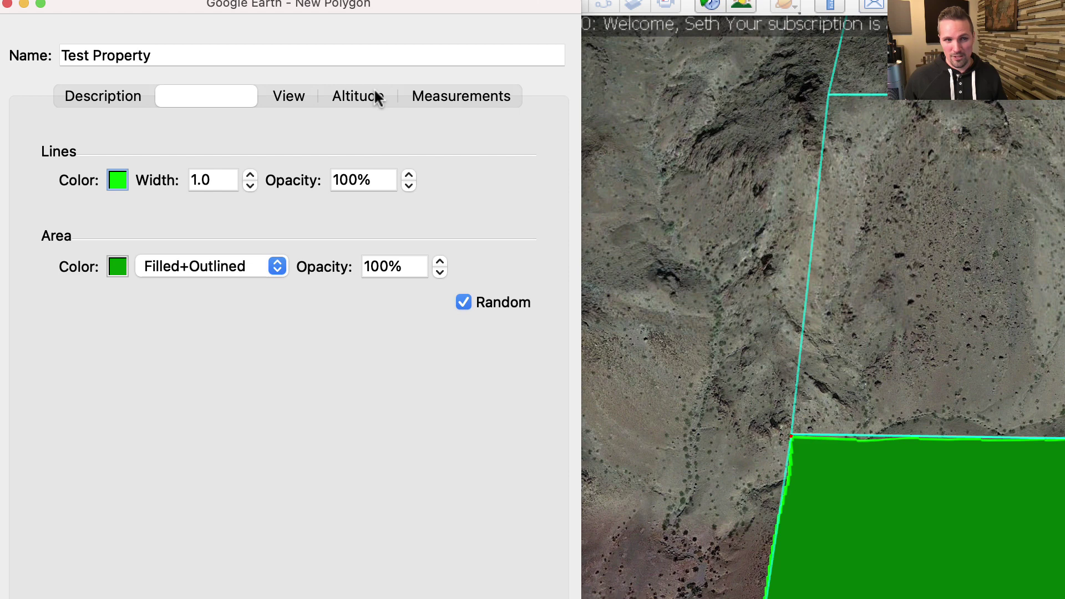
# Set the Test Property polygon's altitude mode to Relative to ground.
pyautogui.click(375, 96)
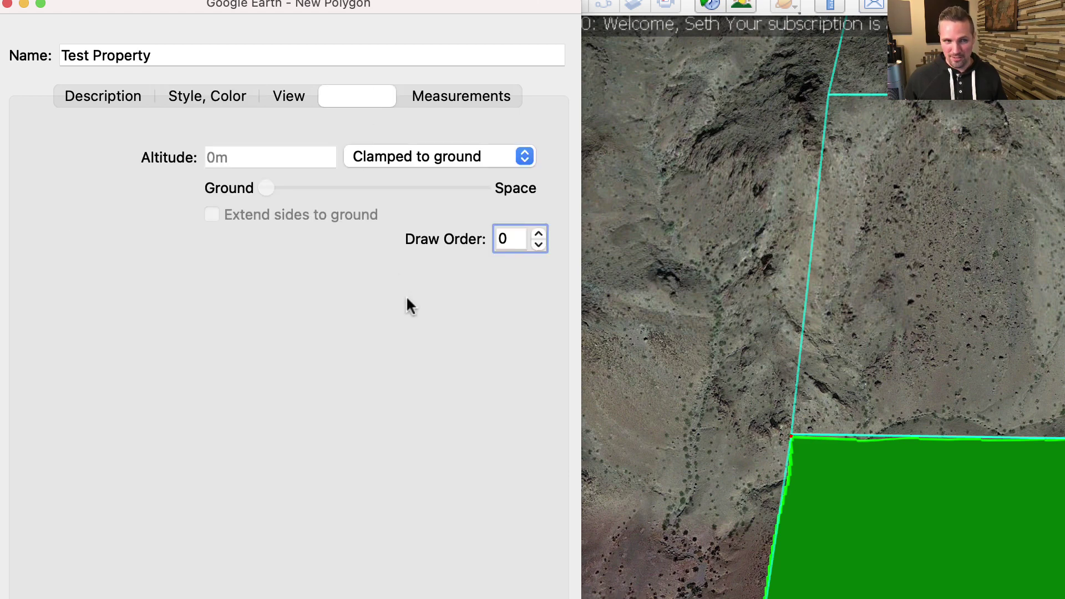
pyautogui.click(464, 157)
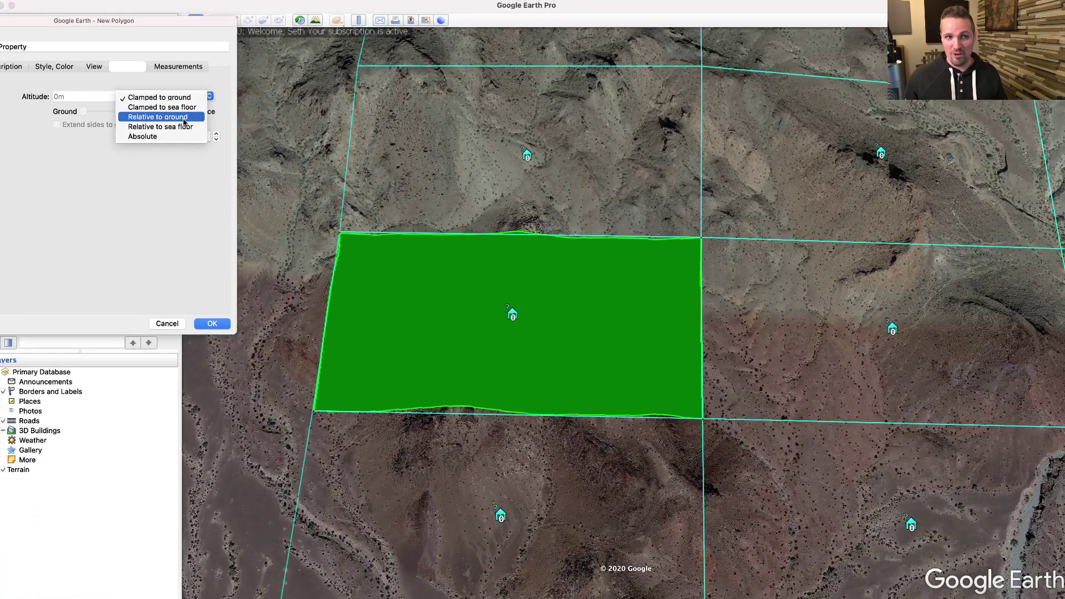
pyautogui.click(184, 117)
# Try the Relative to sea floor and Absolute altitude modes on the polygon, and return it to Relative to ground.
pyautogui.click(183, 98)
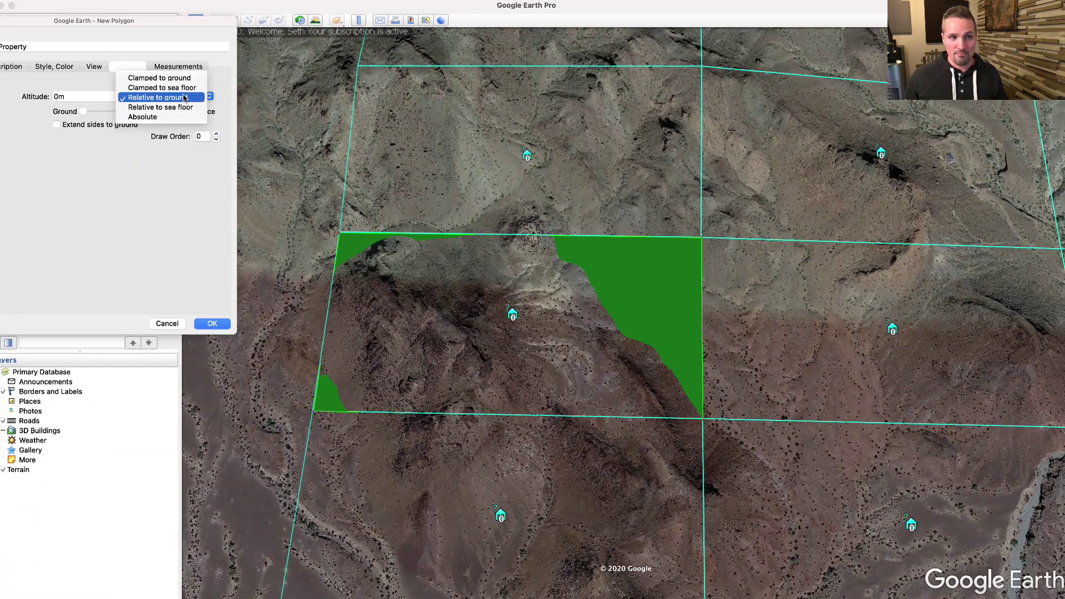
pyautogui.click(183, 107)
pyautogui.click(183, 99)
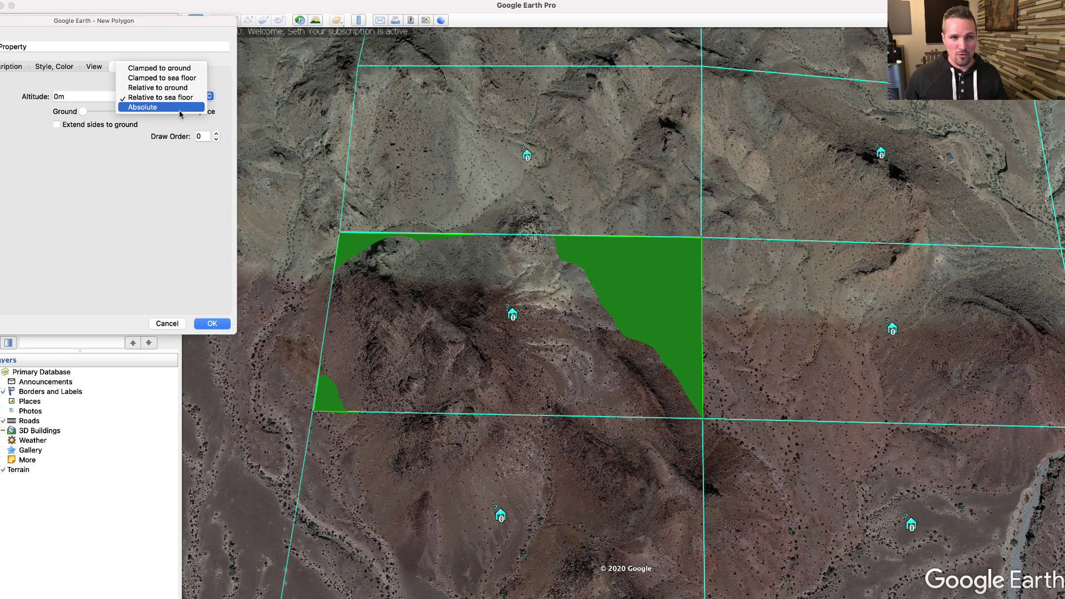
pyautogui.click(183, 106)
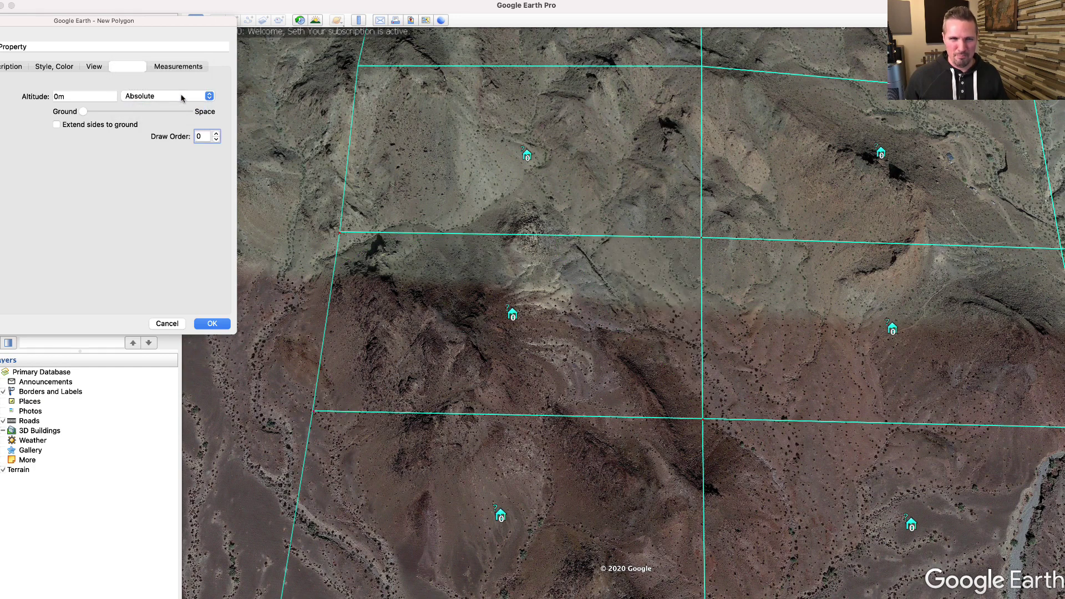
pyautogui.click(181, 97)
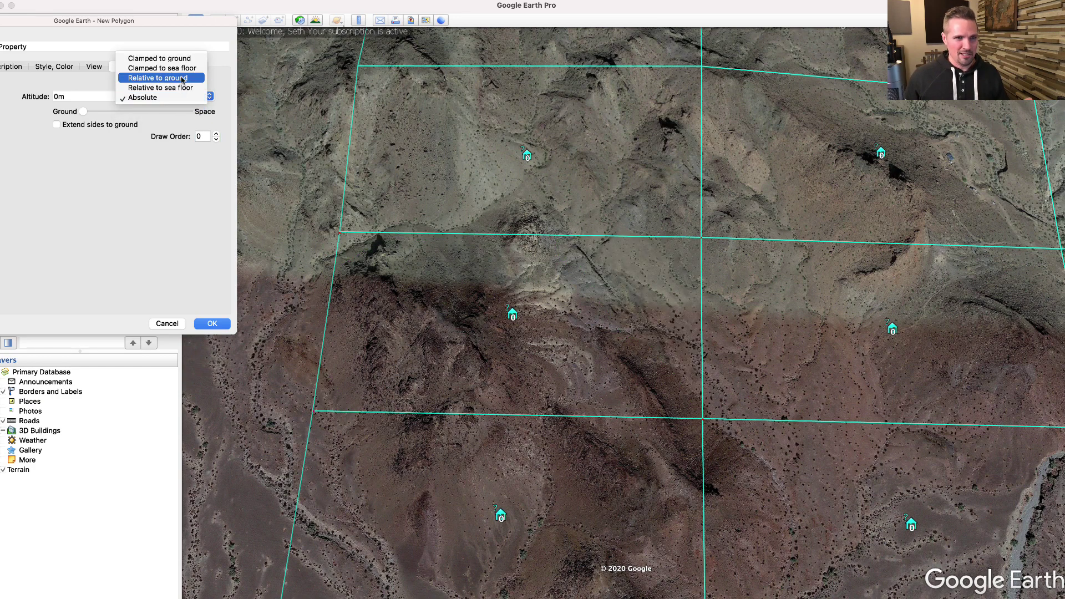
pyautogui.click(183, 78)
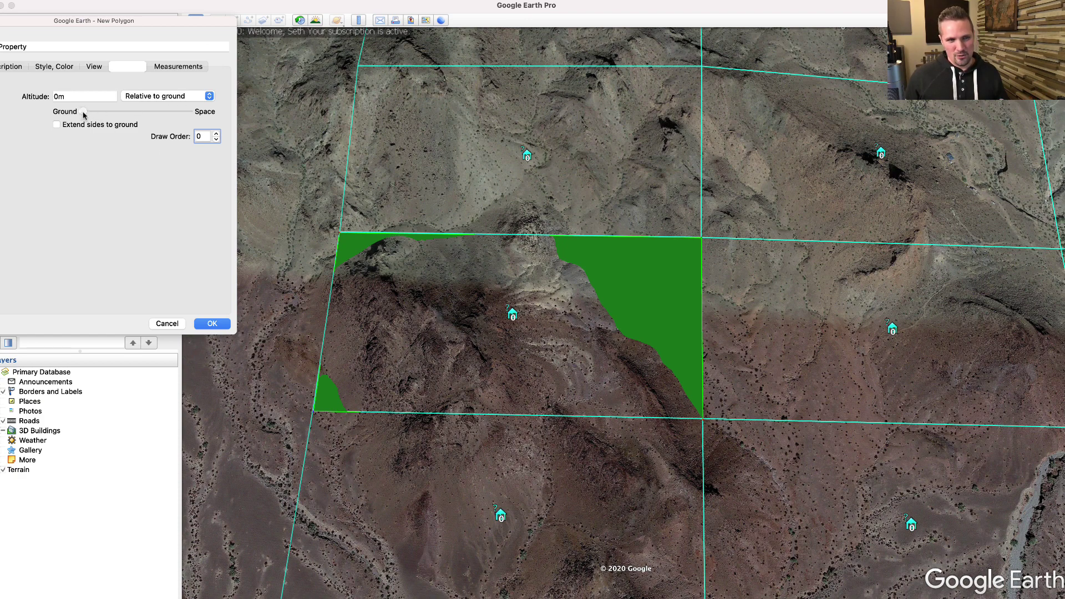
# Raise the polygon to an altitude of 130 m with its sides extended to the ground, and save it.
pyautogui.moveTo(84, 114); pyautogui.dragTo(95, 117)
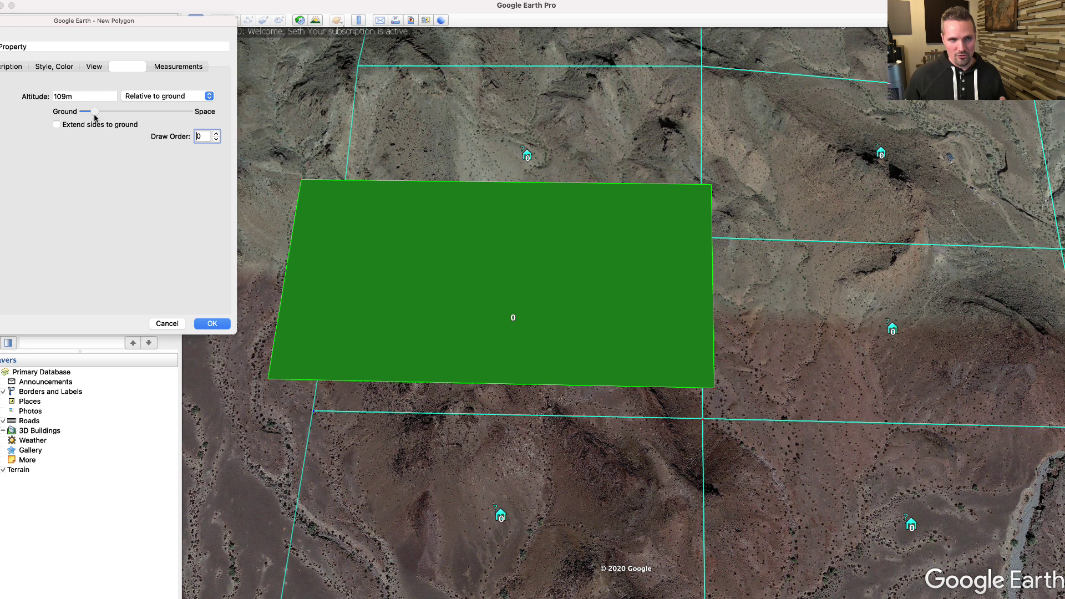
pyautogui.click(57, 124)
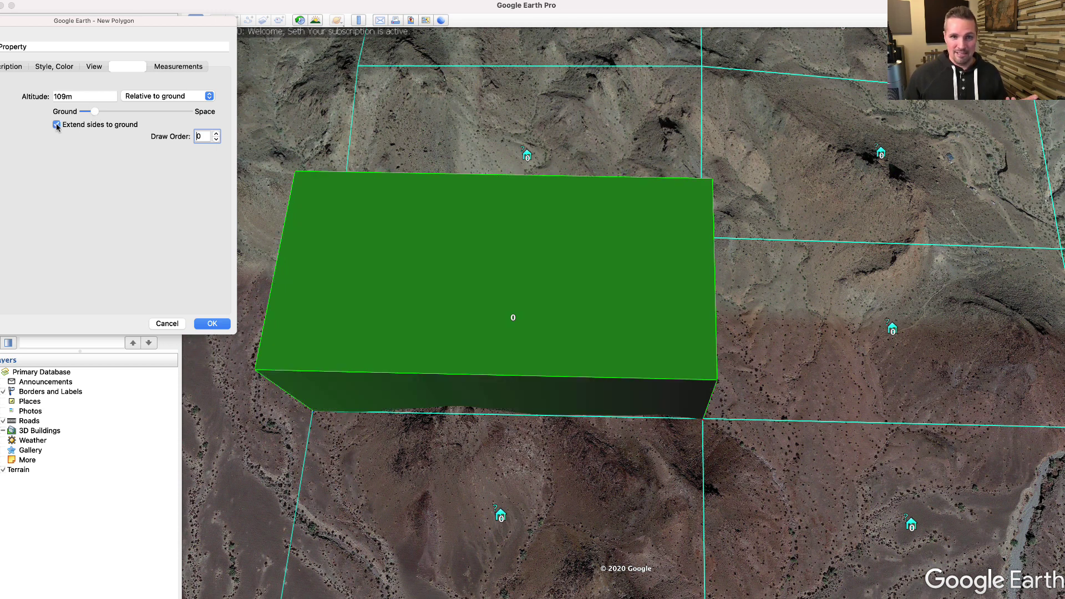
pyautogui.moveTo(94, 111); pyautogui.dragTo(96, 112)
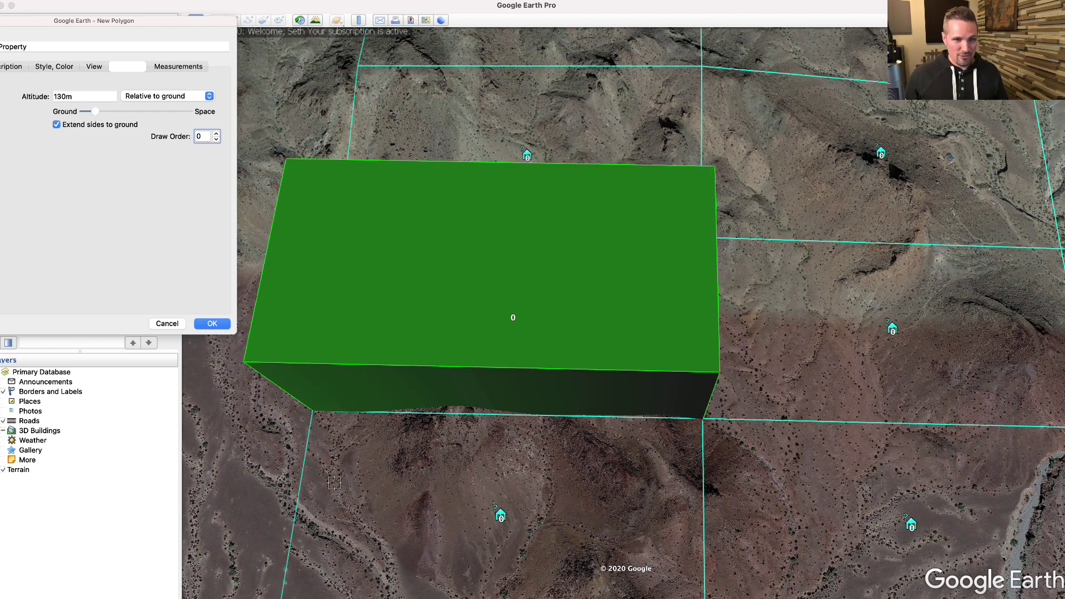
pyautogui.click(204, 324)
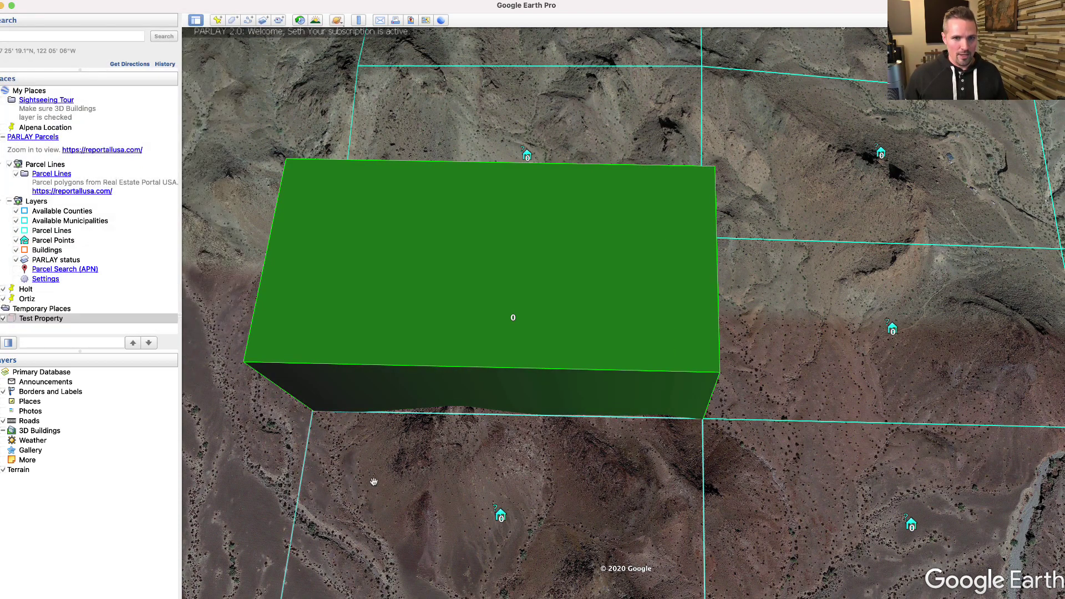
# Hide the PARLAY parcel lines and overlay layers around the extruded Test Property block.
pyautogui.moveTo(373, 481); pyautogui.dragTo(368, 471, button='middle')
pyautogui.moveTo(523, 445); pyautogui.dragTo(472, 466, button='middle')
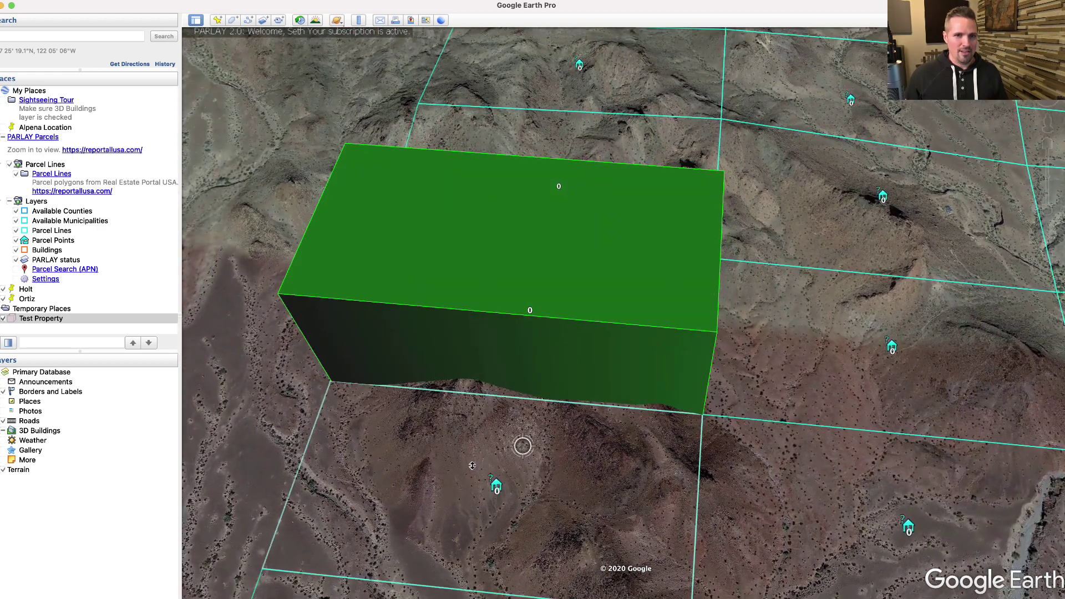
pyautogui.click(9, 164)
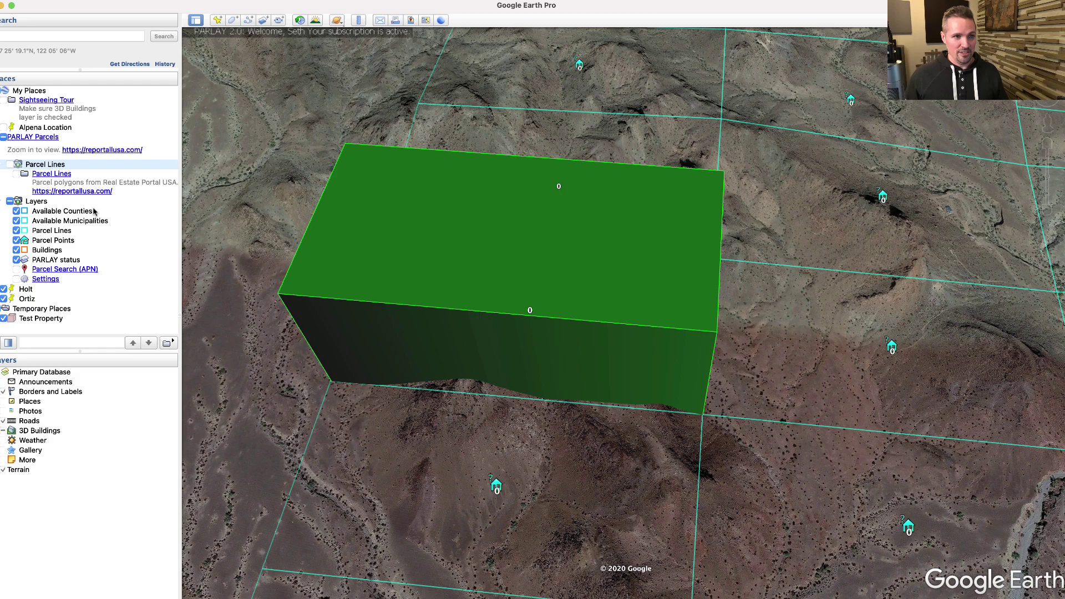
pyautogui.moveTo(380, 442); pyautogui.dragTo(523, 437)
pyautogui.moveTo(523, 438); pyautogui.dragTo(601, 364, button='middle')
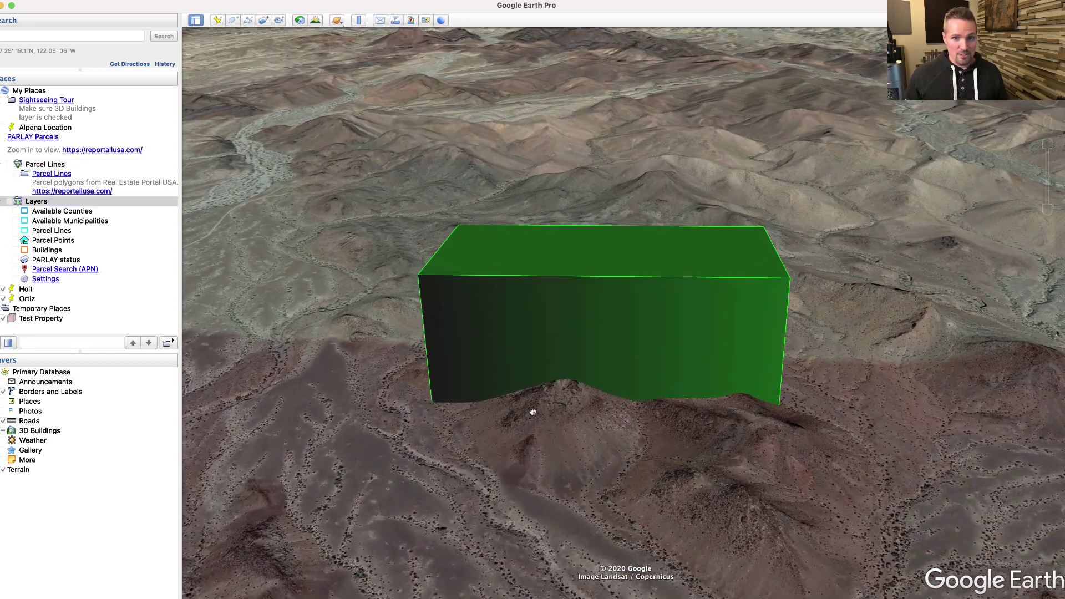
pyautogui.moveTo(533, 412); pyautogui.dragTo(548, 279, button='middle')
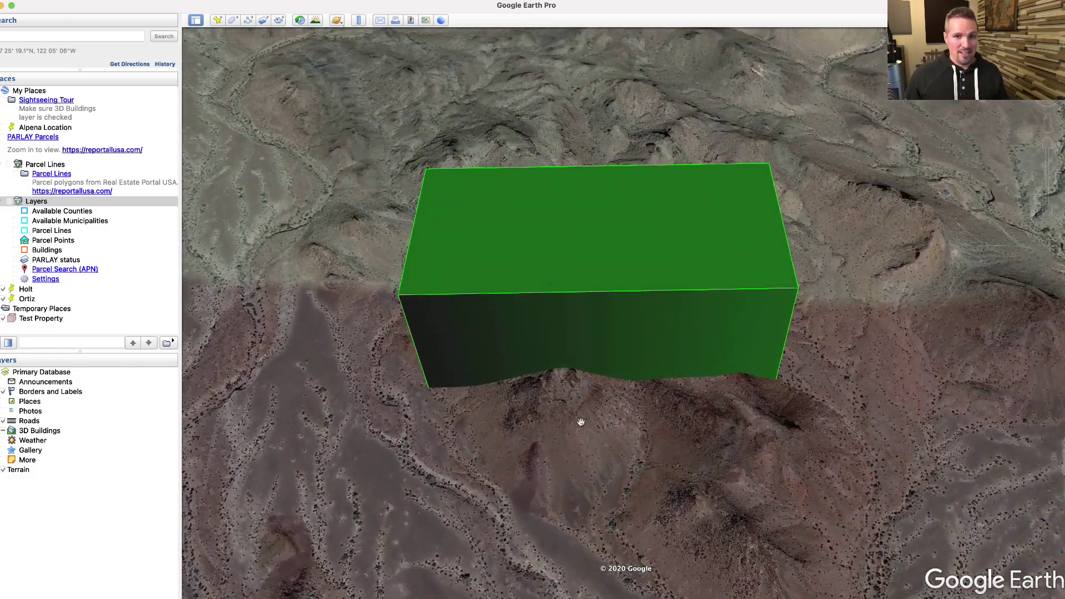
# Set the Test Property polygon's area fill opacity to 50% and save the change.
pyautogui.moveTo(580, 421); pyautogui.dragTo(592, 460)
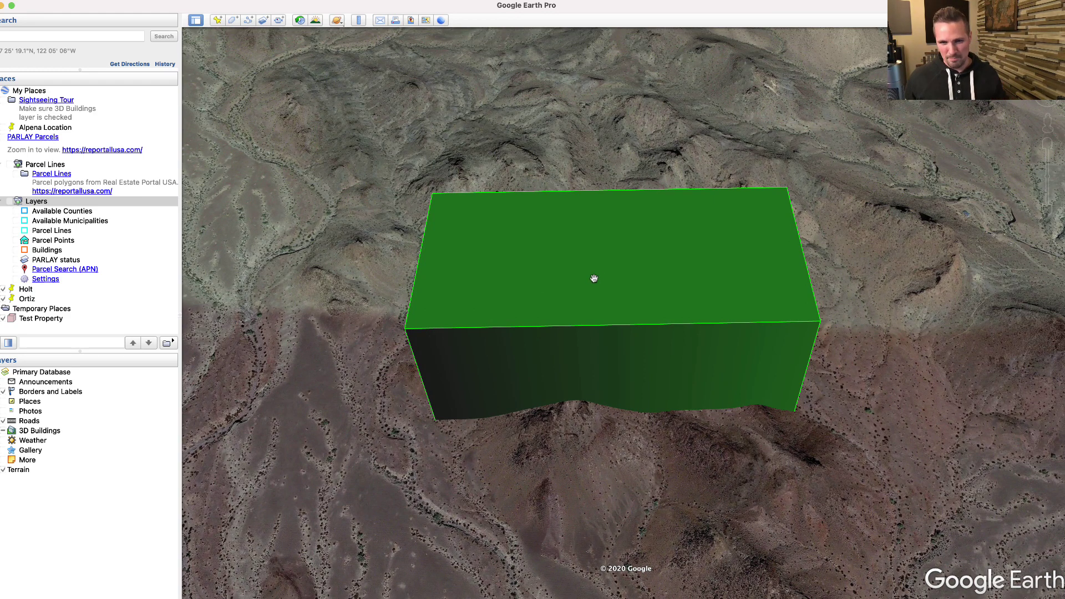
pyautogui.scroll(3, 597, 290)
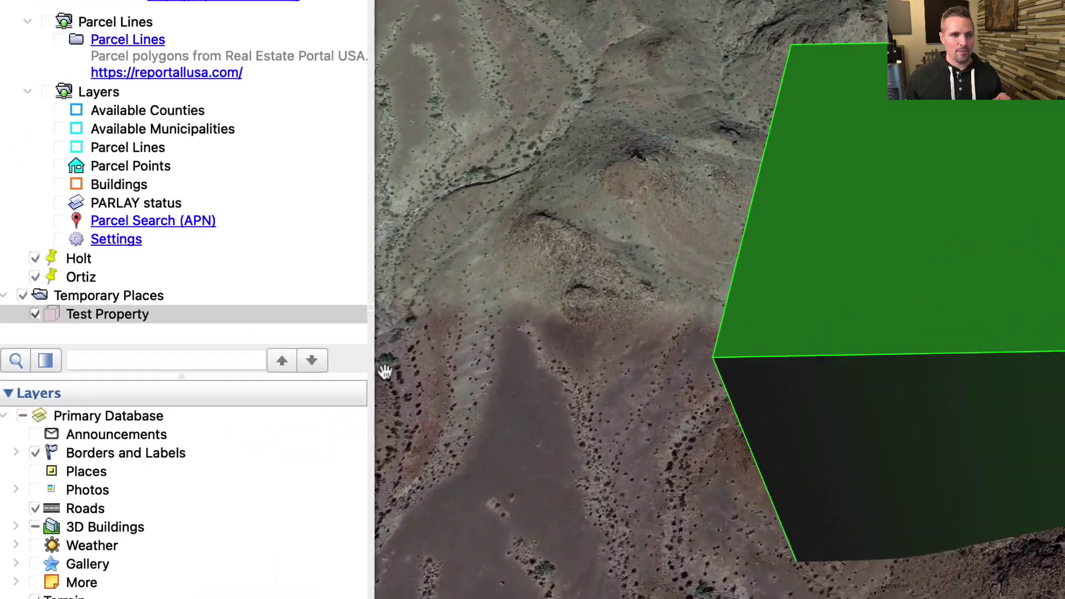
pyautogui.rightClick(108, 314)
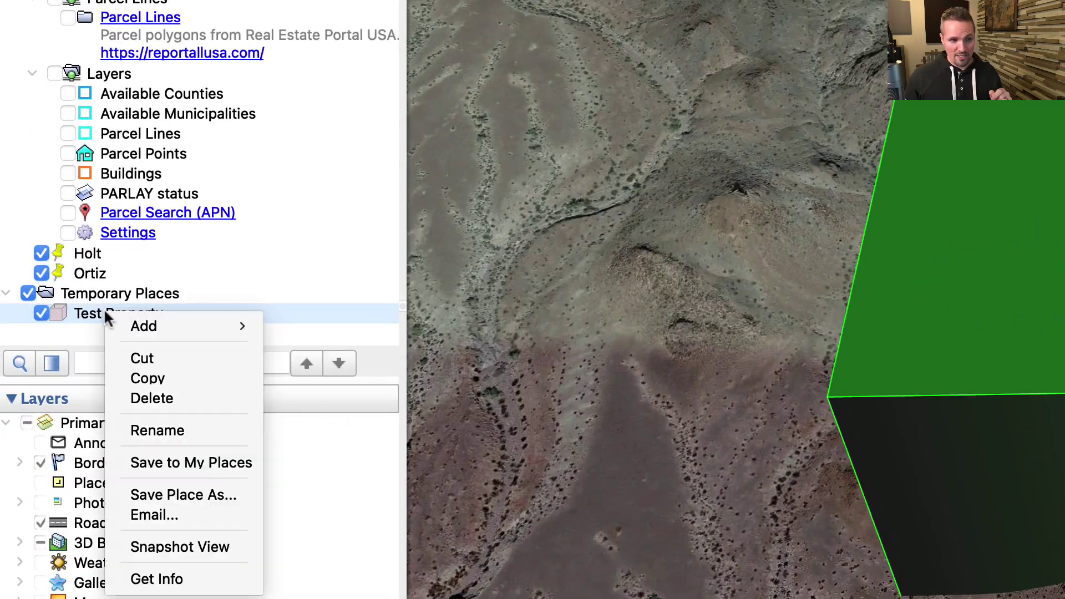
pyautogui.click(168, 552)
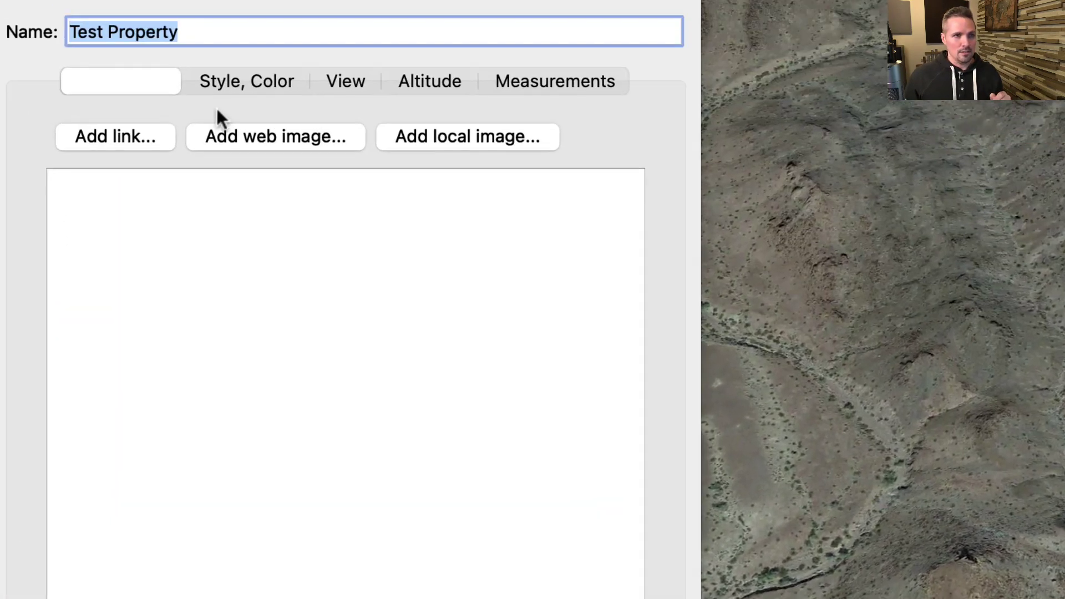
pyautogui.click(264, 83)
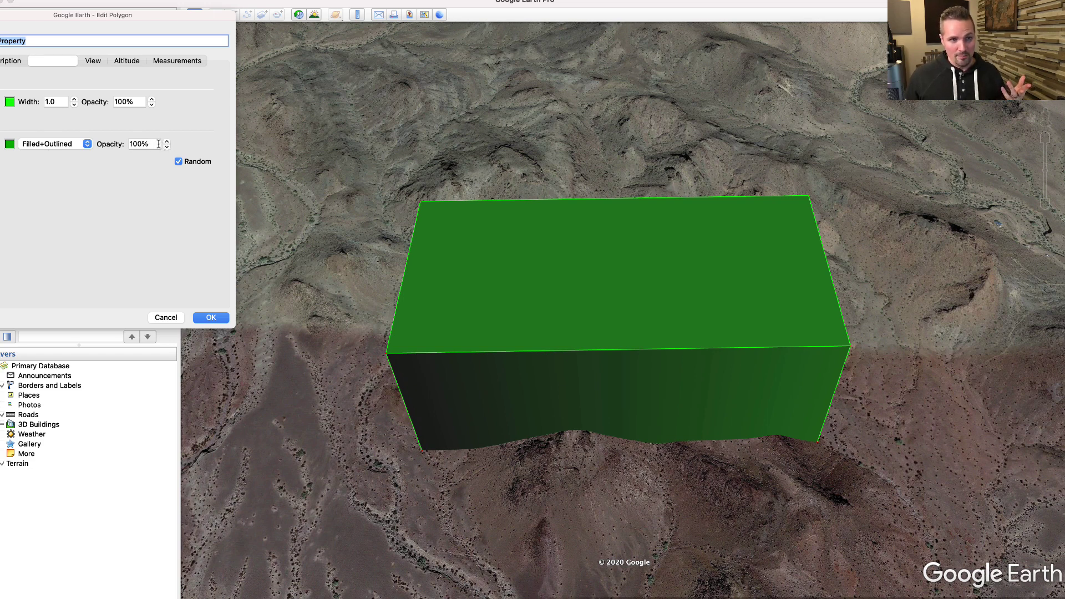
pyautogui.doubleClick(139, 144)
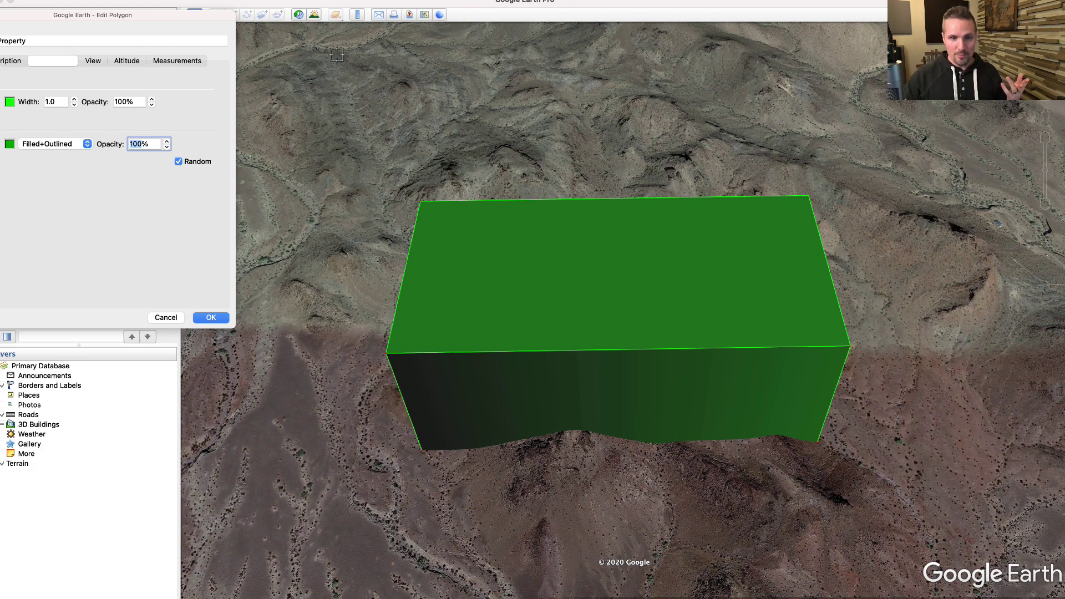
pyautogui.write('50')
pyautogui.press('Return')
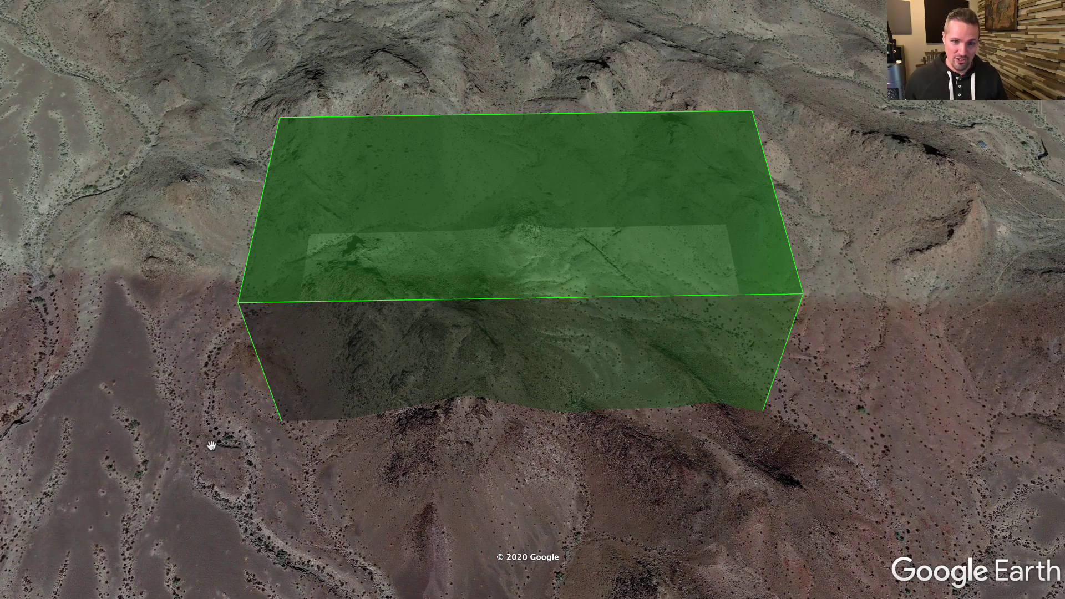
# Frame the translucent block against the distant mountains in a low oblique view and capture a screenshot of the map.
pyautogui.moveTo(210, 445); pyautogui.dragTo(479, 439, button='middle')
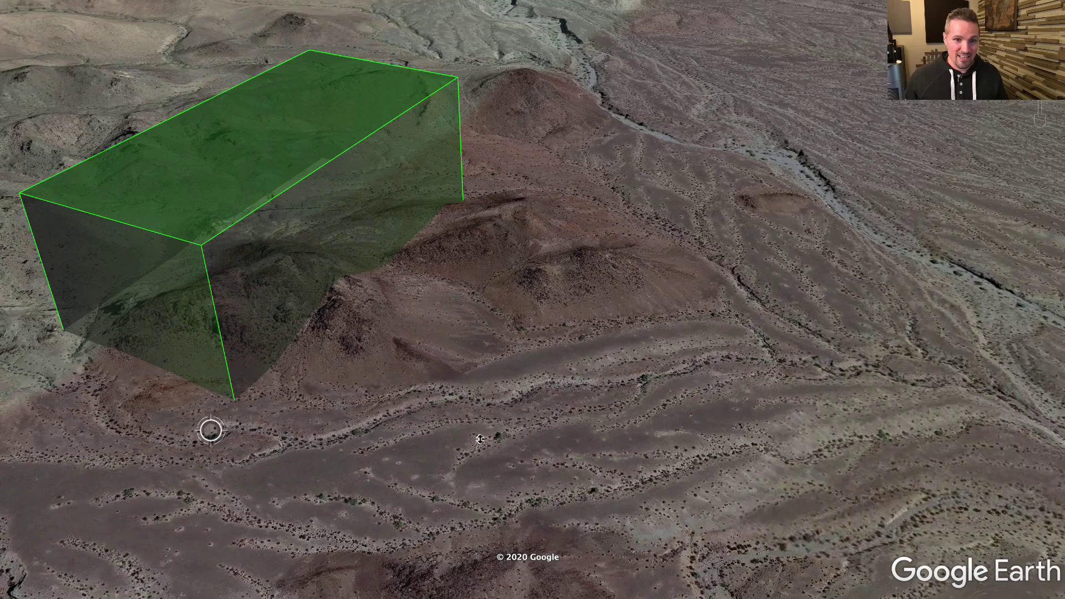
pyautogui.moveTo(298, 424); pyautogui.dragTo(619, 456)
pyautogui.moveTo(457, 440); pyautogui.dragTo(638, 436, button='middle')
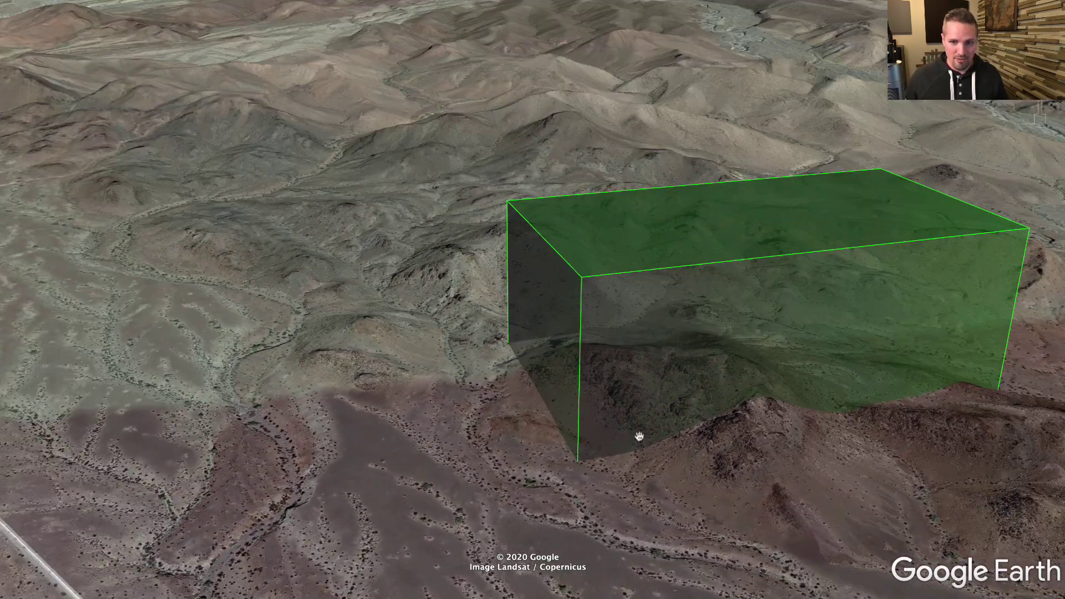
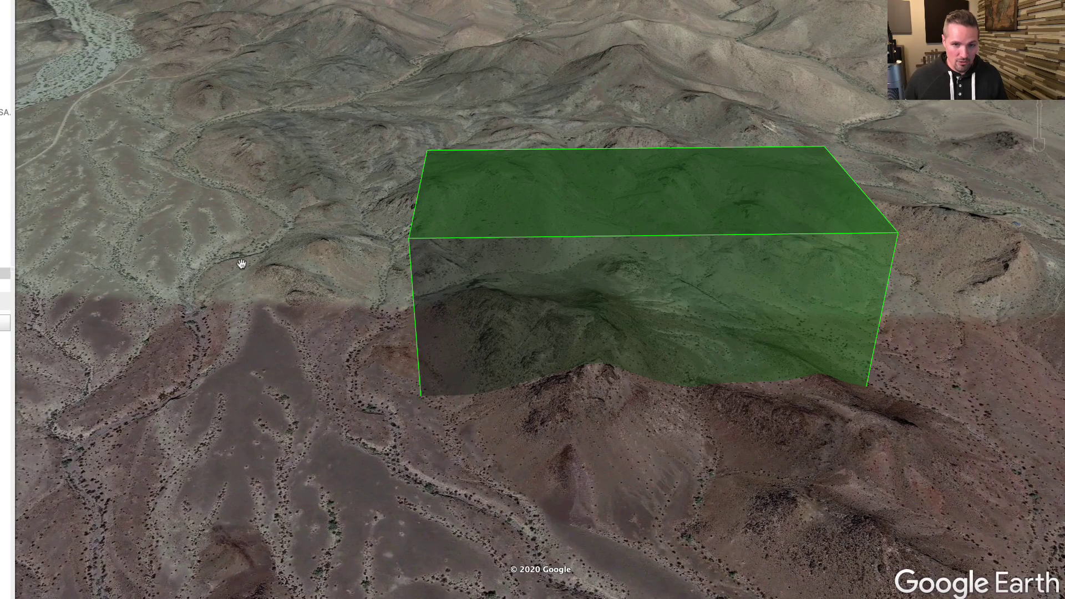
pyautogui.scroll(-5, 240, 272)
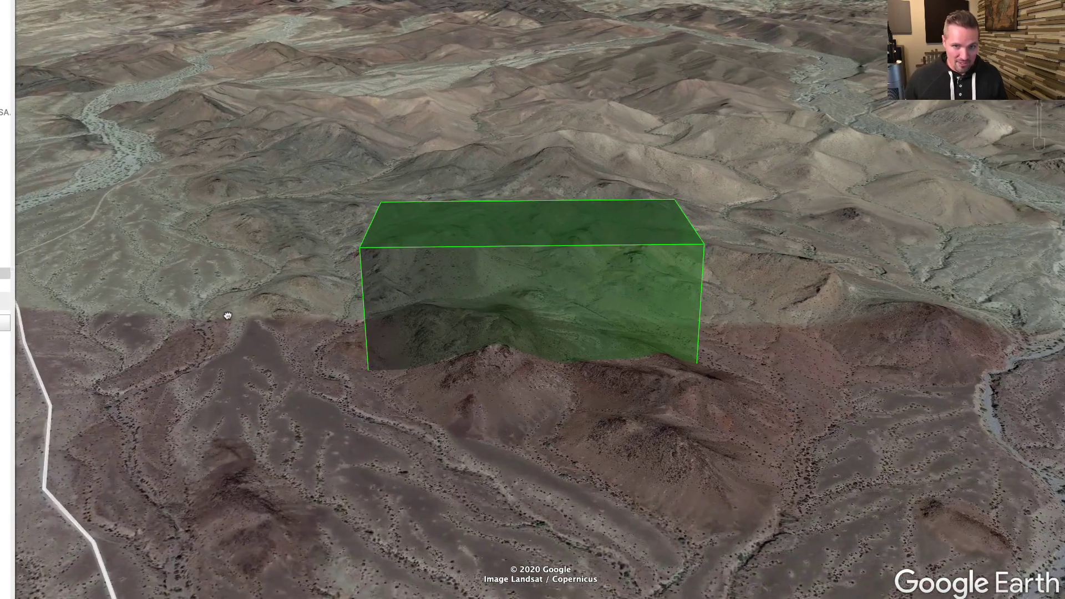
pyautogui.moveTo(228, 316); pyautogui.dragTo(221, 273, button='middle')
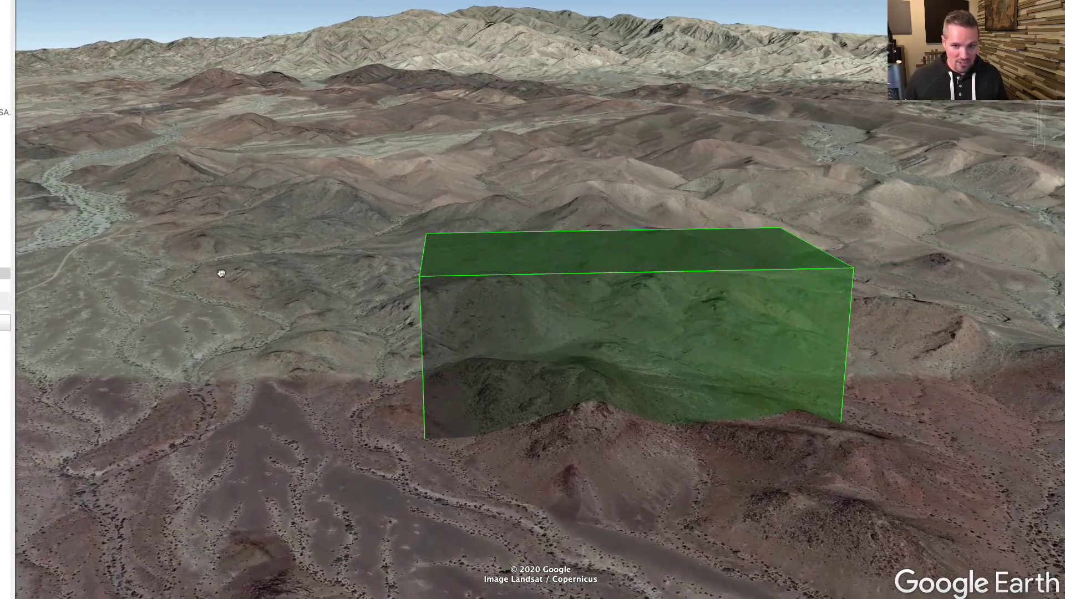
pyautogui.moveTo(222, 273); pyautogui.dragTo(197, 272)
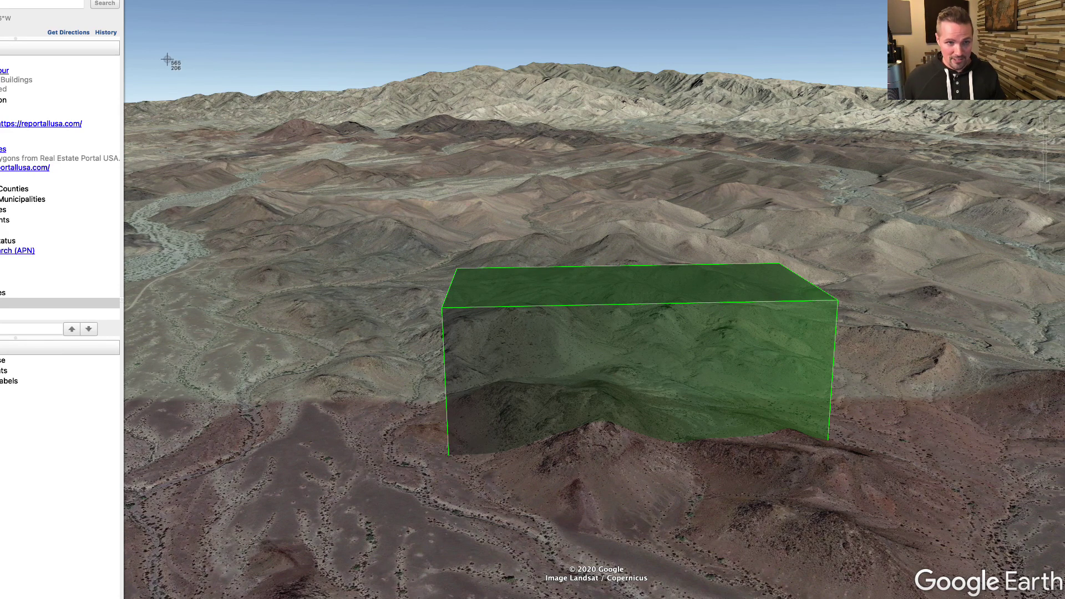
pyautogui.moveTo(127, 1); pyautogui.dragTo(1064, 598)
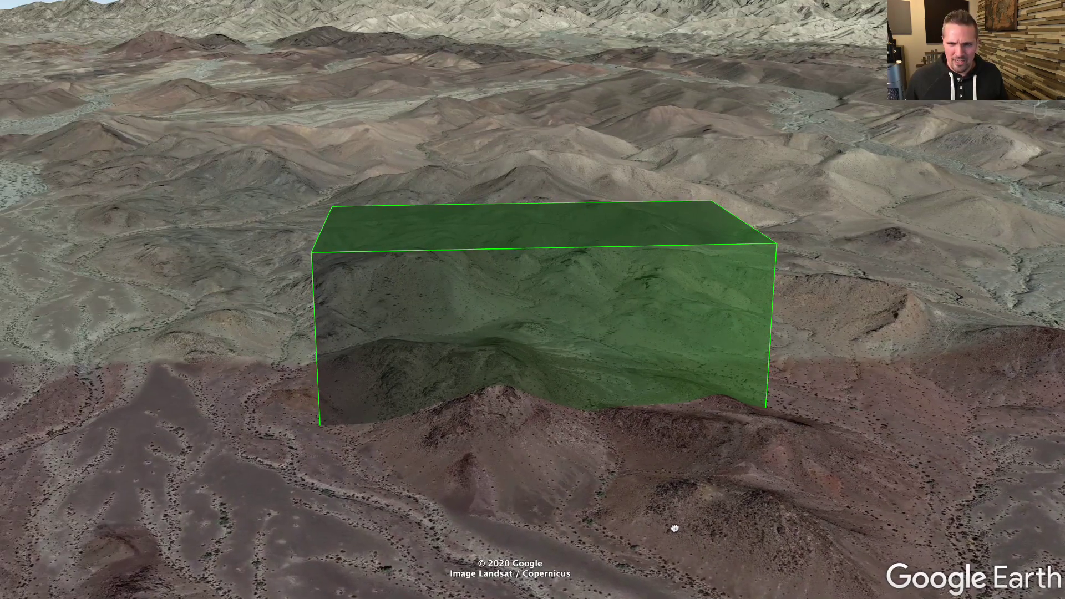
# Save the Test Property polygon to the Desktop as a KMZ file named Test Property.
pyautogui.moveTo(674, 528); pyautogui.dragTo(664, 529)
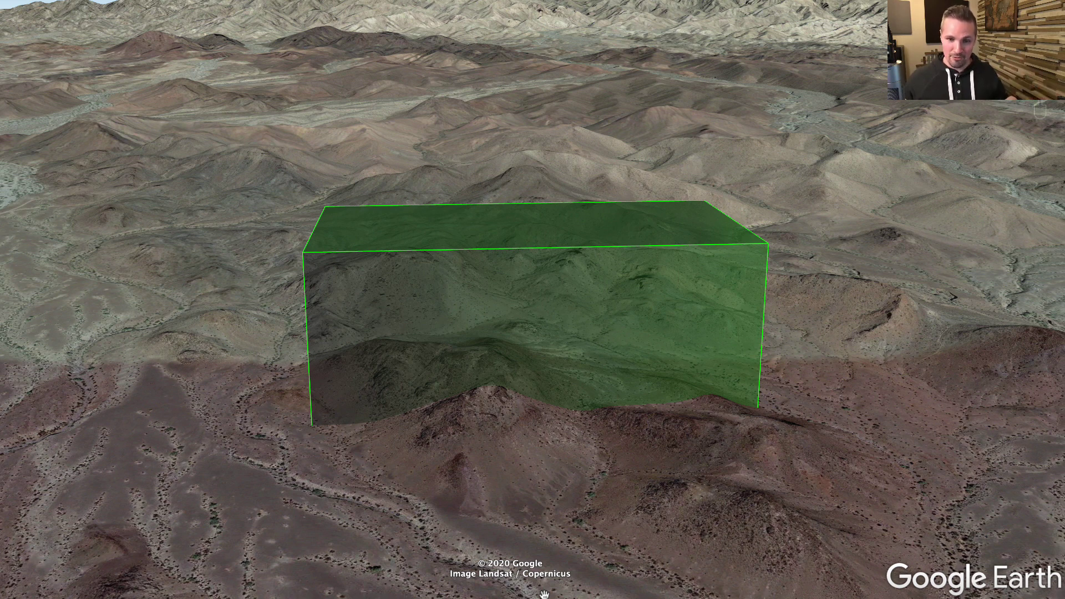
pyautogui.keyDown('shift'); pyautogui.moveTo(544, 595); pyautogui.dragTo(639, 342); pyautogui.keyUp('shift')
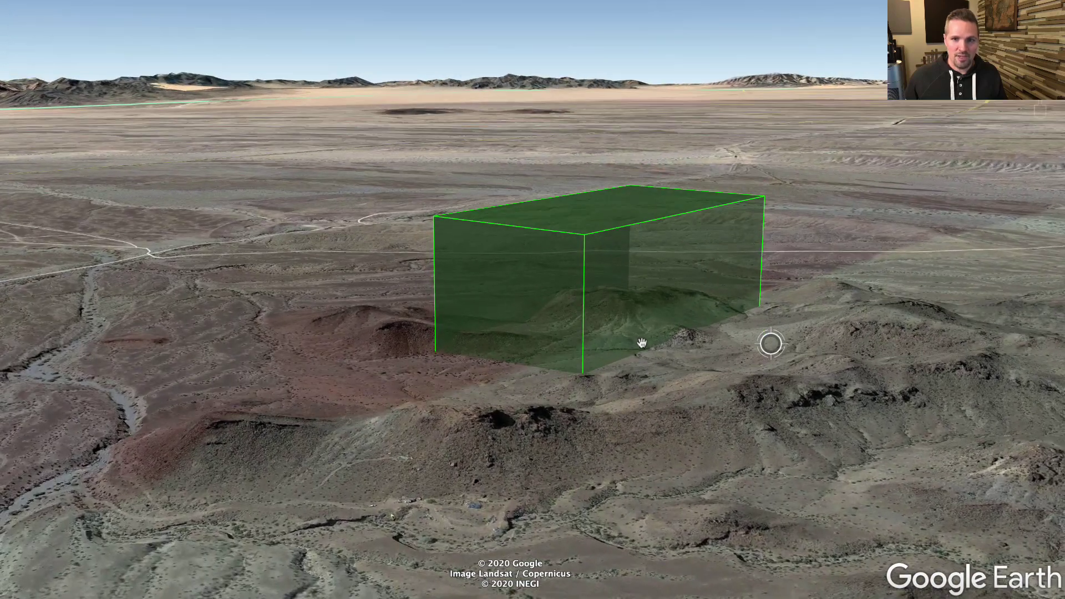
pyautogui.scroll(2, 791, 461)
pyautogui.keyDown('shift'); pyautogui.moveTo(836, 398); pyautogui.dragTo(865, 433); pyautogui.keyUp('shift')
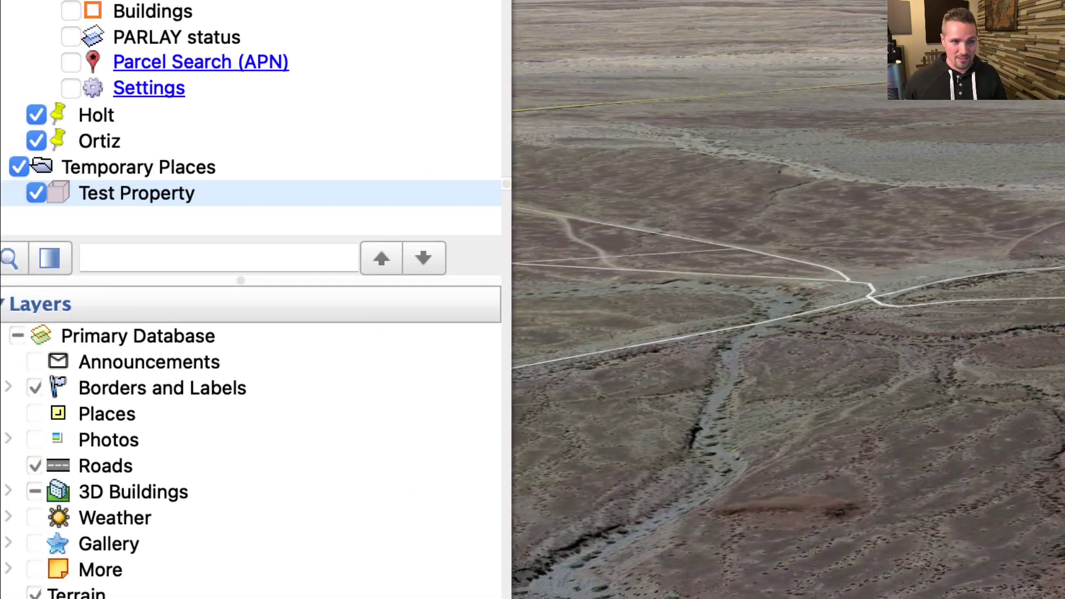
pyautogui.rightClick(124, 197)
pyautogui.click(256, 421)
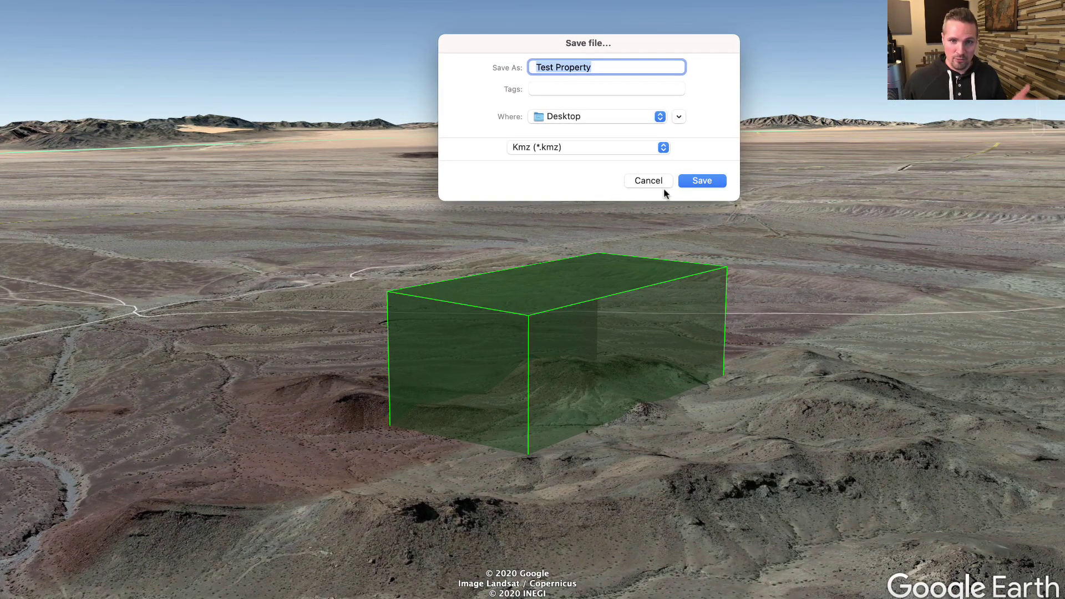
pyautogui.click(702, 181)
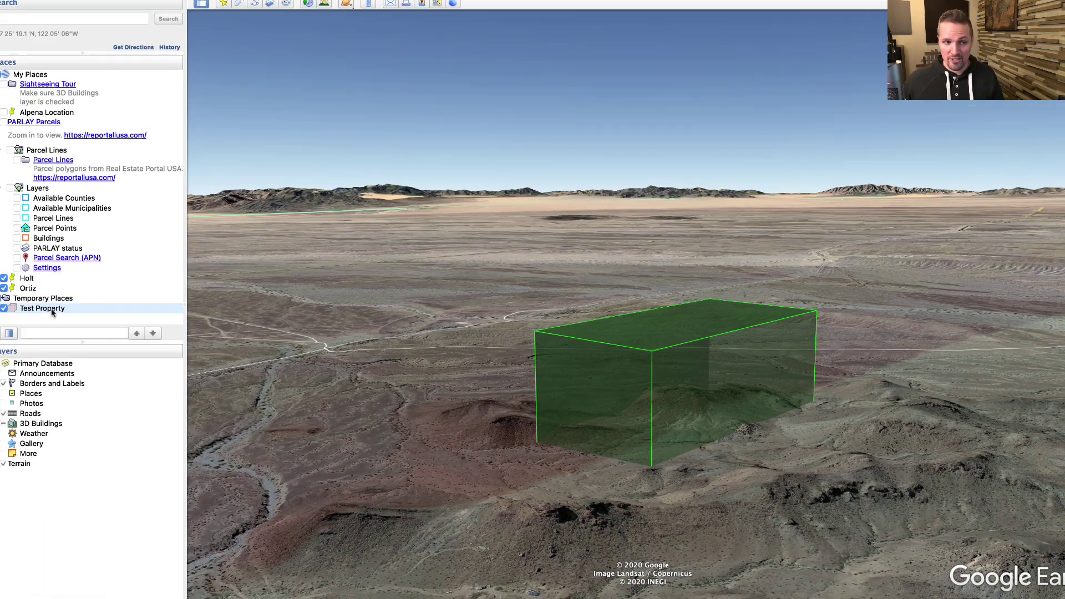
# Delete the Test Property polygon from Temporary Places.
pyautogui.rightClick(59, 312)
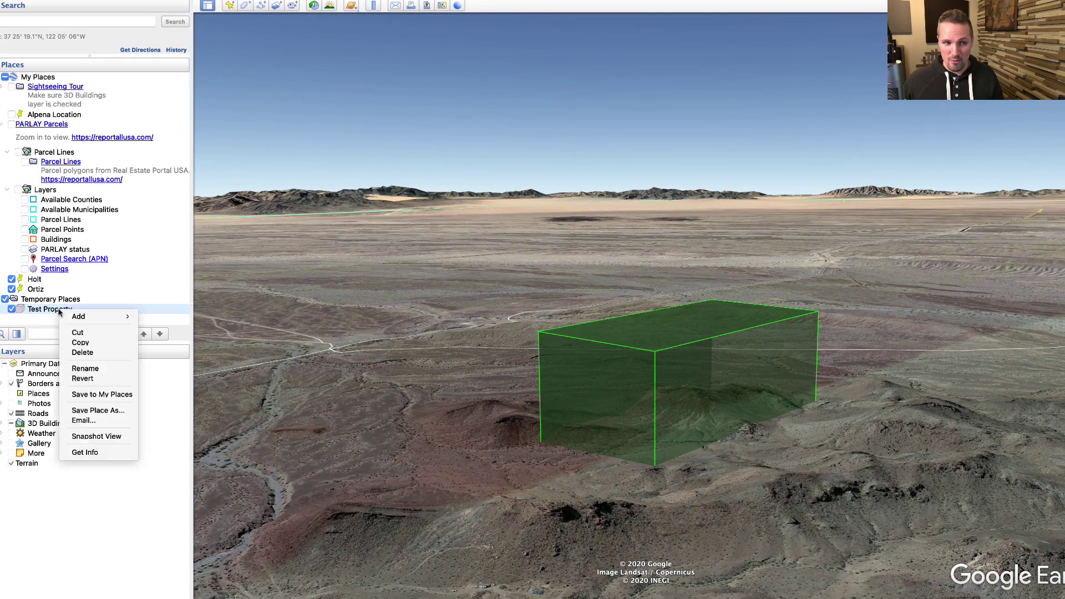
pyautogui.click(83, 352)
pyautogui.click(618, 316)
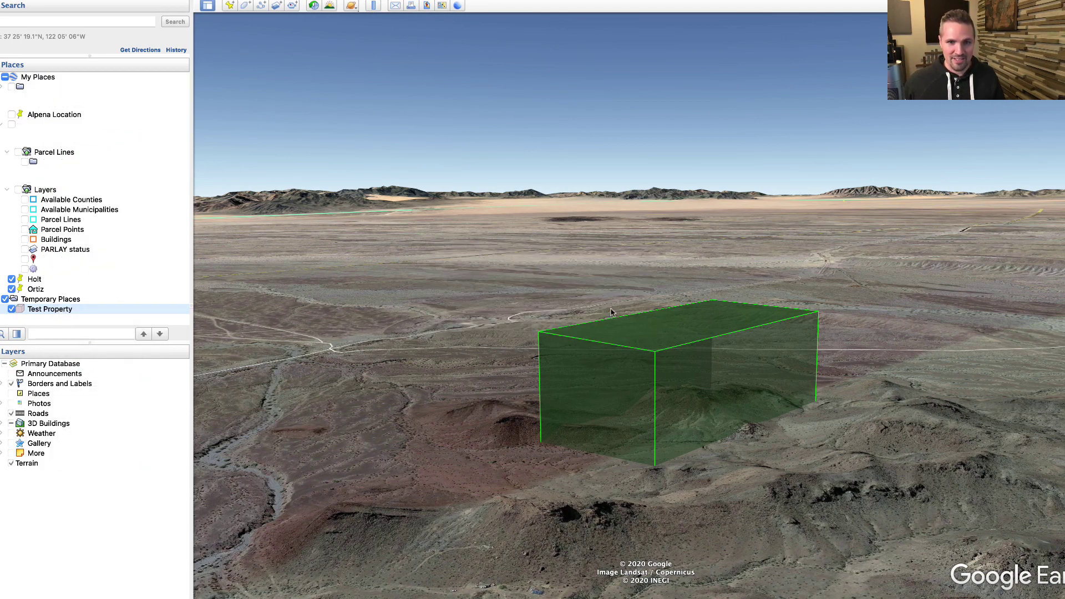
# Switch to the desktop and load the exported Test Property.kmz back into Google Earth Pro.
pyautogui.click(78, 37)
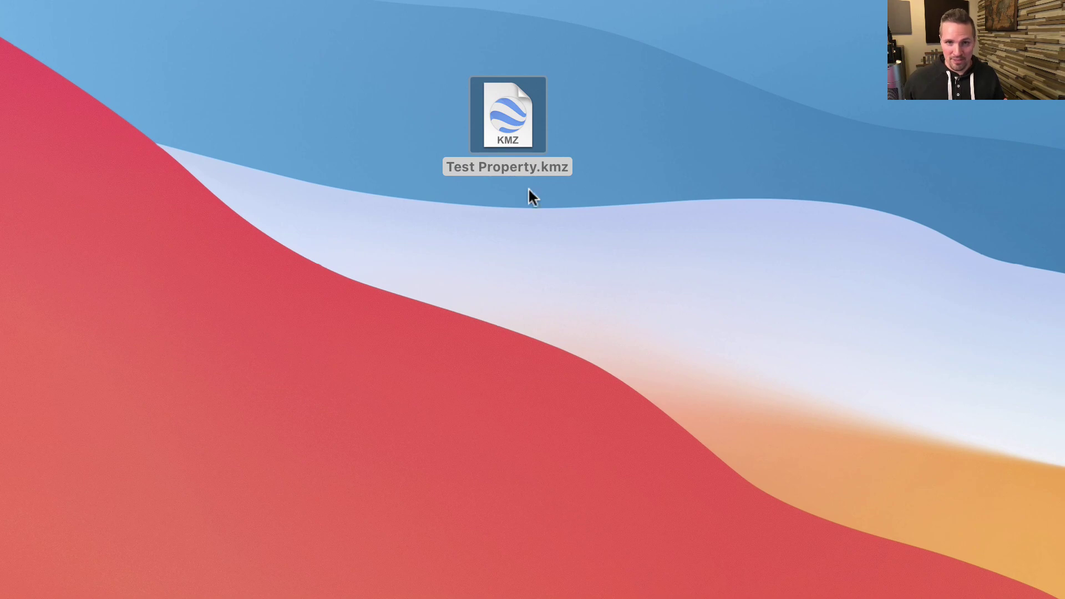
pyautogui.doubleClick(523, 119)
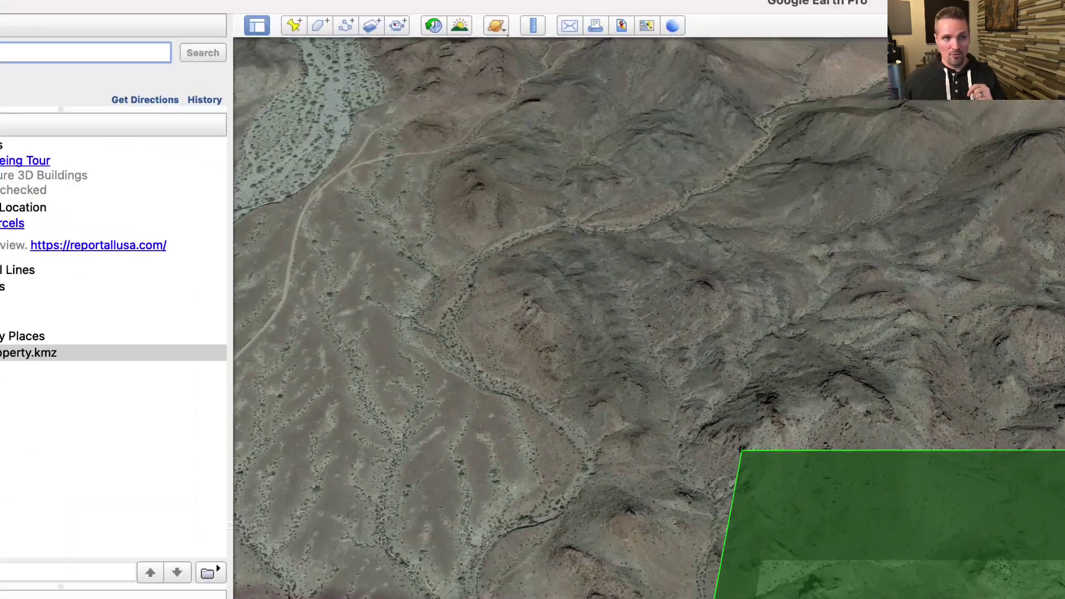
pyautogui.click(201, 13)
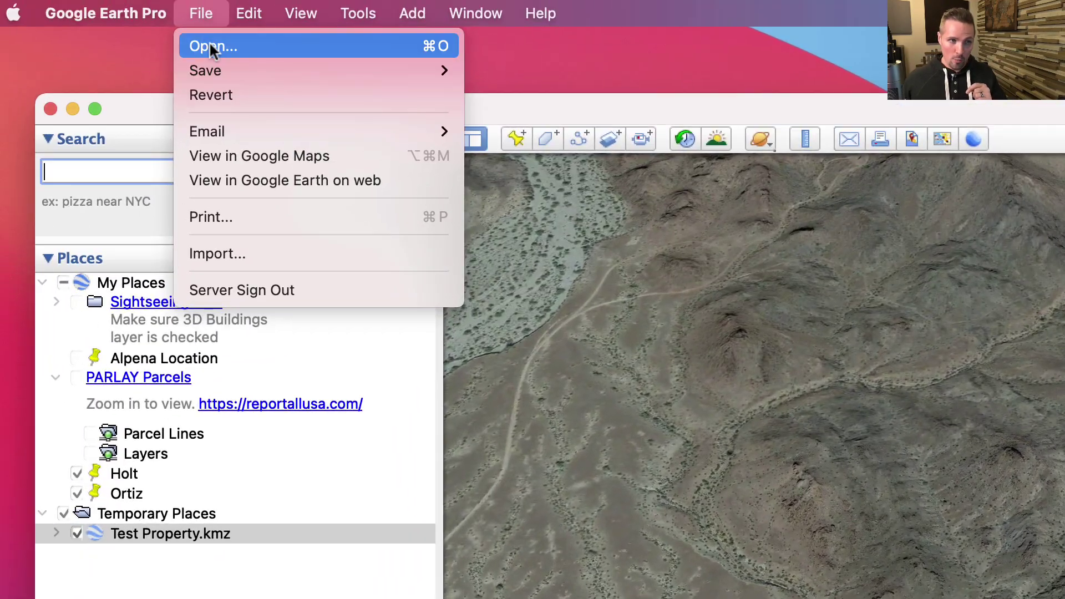
pyautogui.click(897, 102)
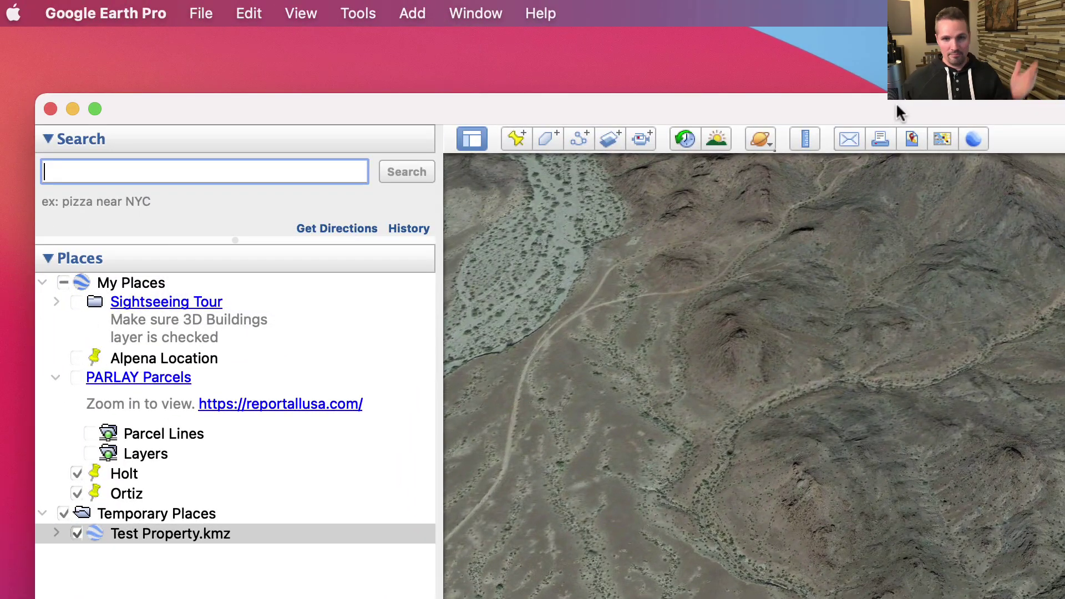